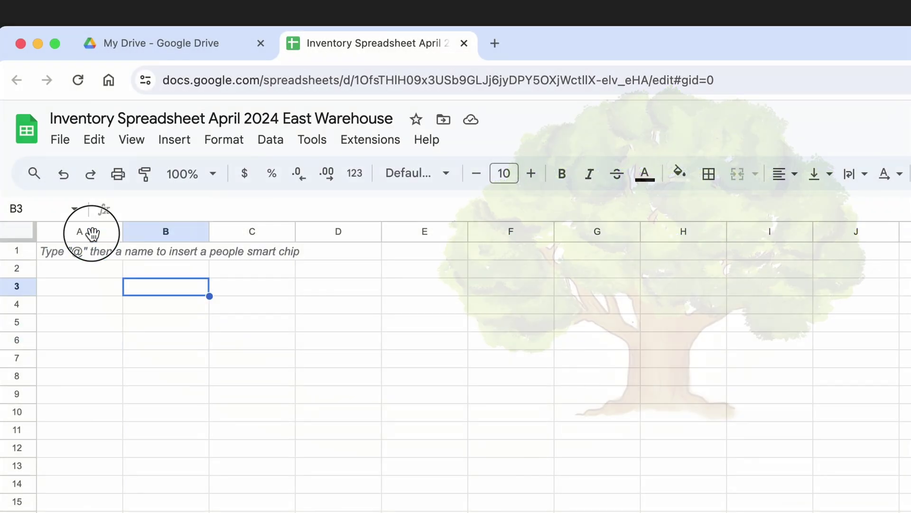
# Practise selecting columns A–C, rows 1–3 and the single cell B2.
pyautogui.click(93, 231)
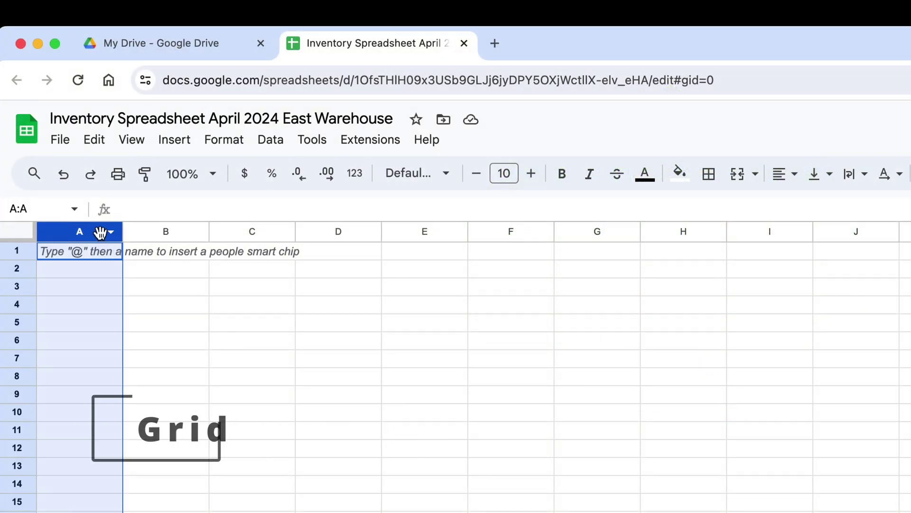
pyautogui.click(139, 232)
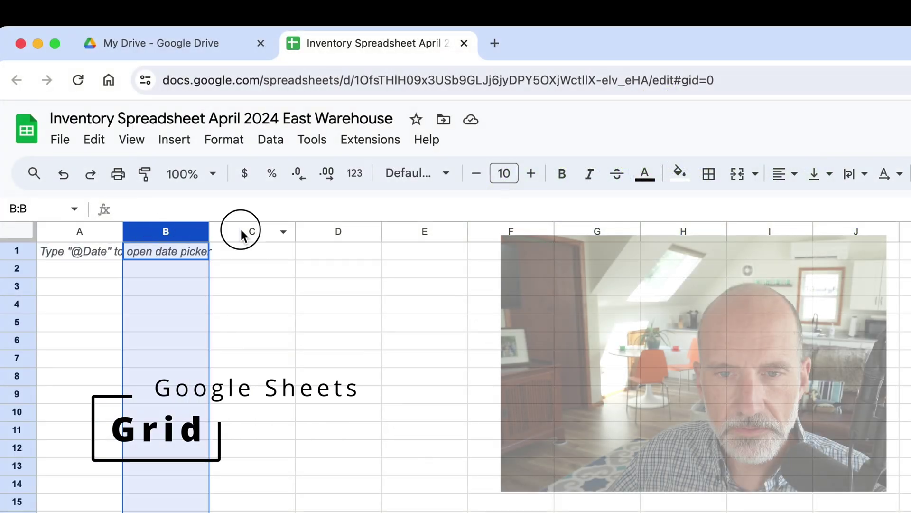
pyautogui.click(242, 231)
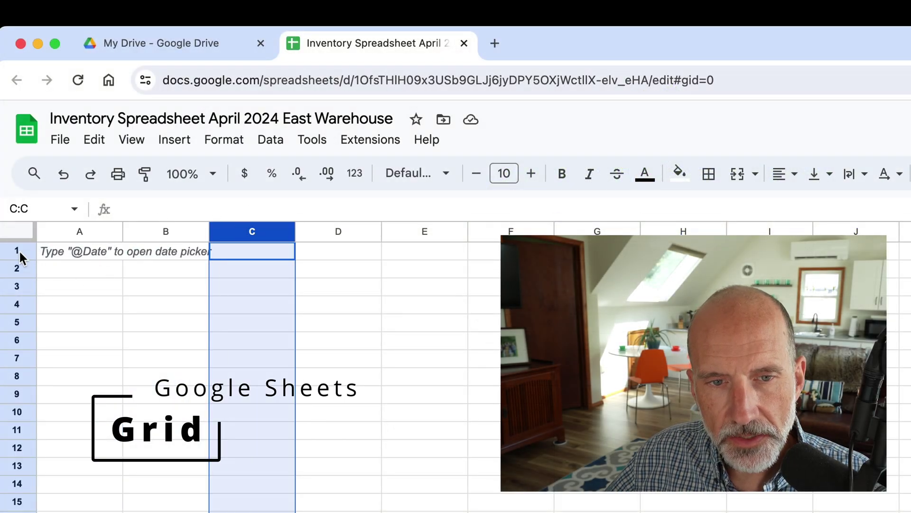
pyautogui.click(20, 251)
pyautogui.click(18, 268)
pyautogui.click(18, 286)
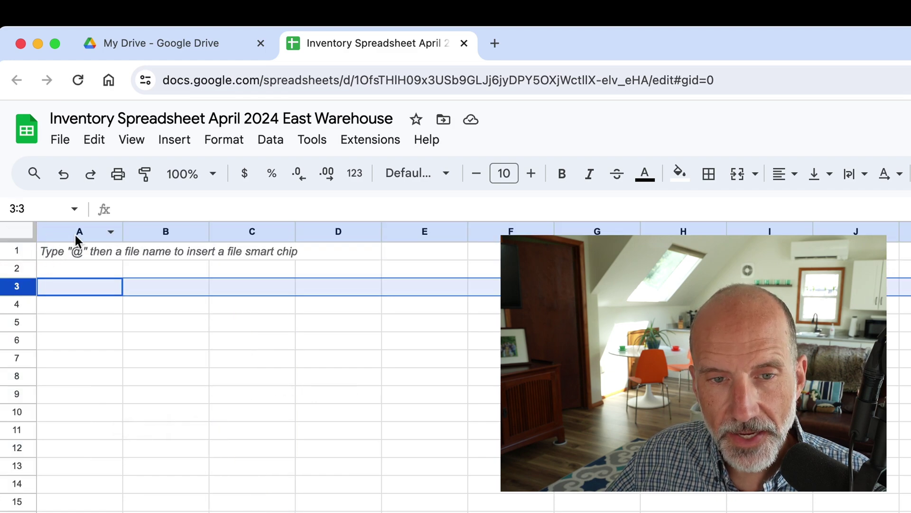
pyautogui.click(157, 234)
pyautogui.click(17, 268)
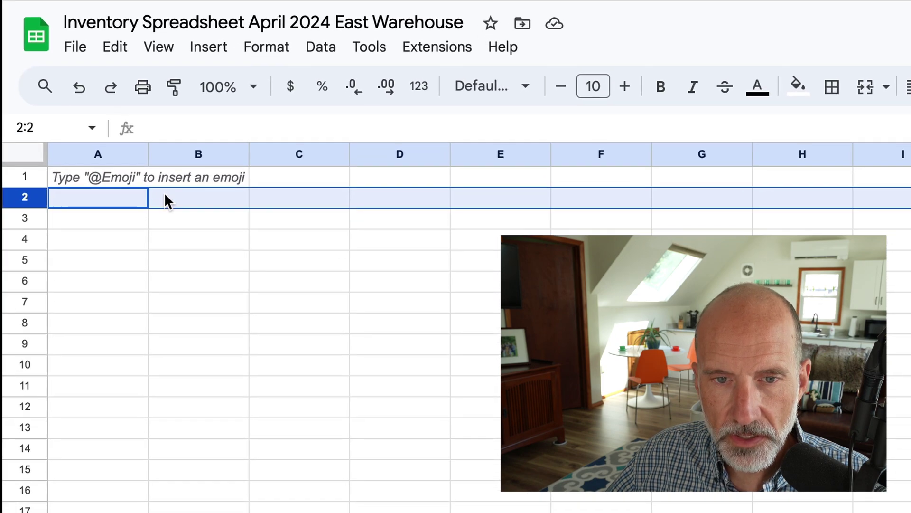
pyautogui.click(164, 192)
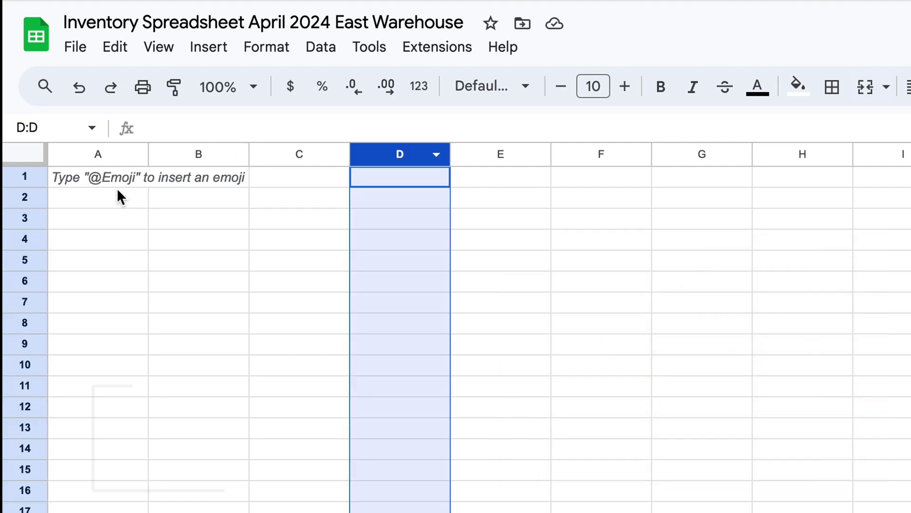
# Enter the headings Type, Quantity, Price and Total in cells A1 through D1.
pyautogui.click(107, 176)
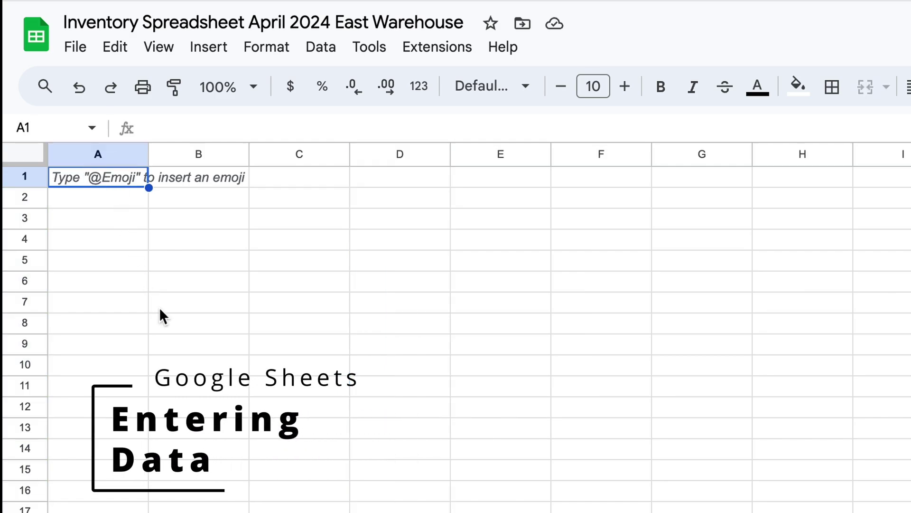
pyautogui.write('Name')
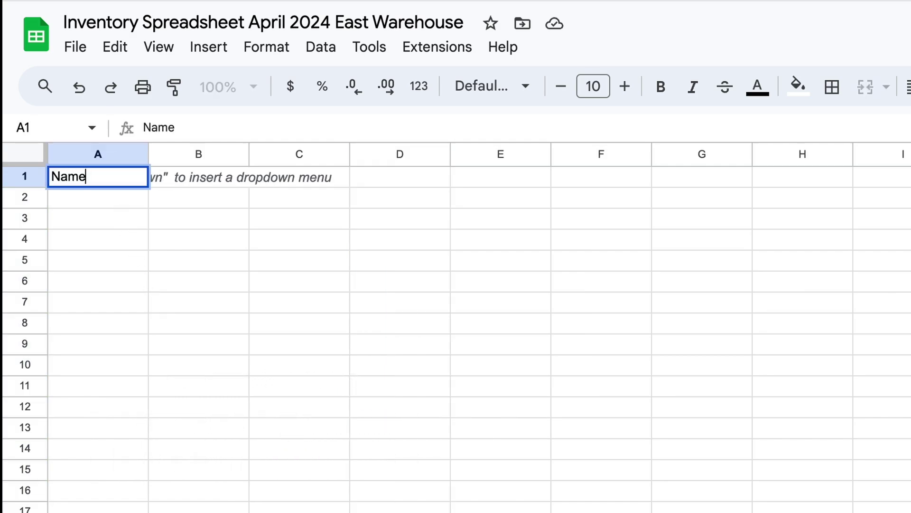
pyautogui.press('Tab')
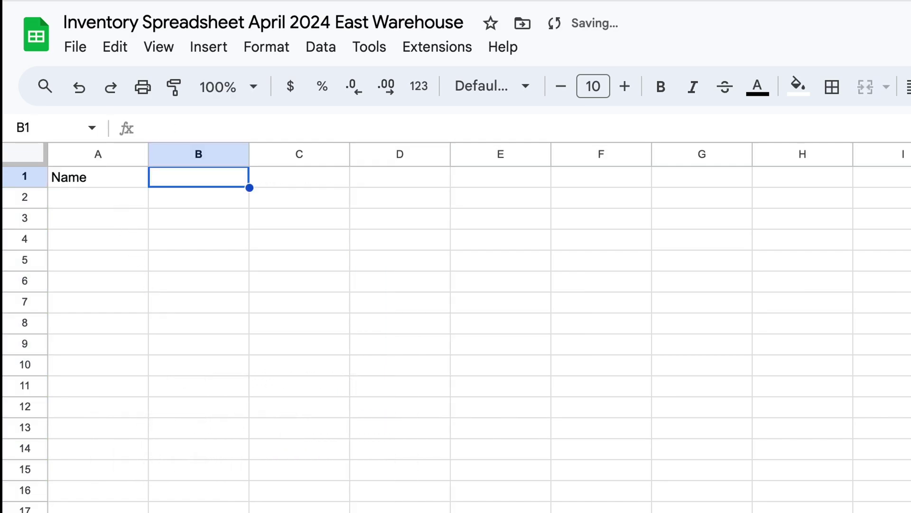
pyautogui.click(98, 177)
pyautogui.write('Type')
pyautogui.press('Tab')
pyautogui.write('Quantity')
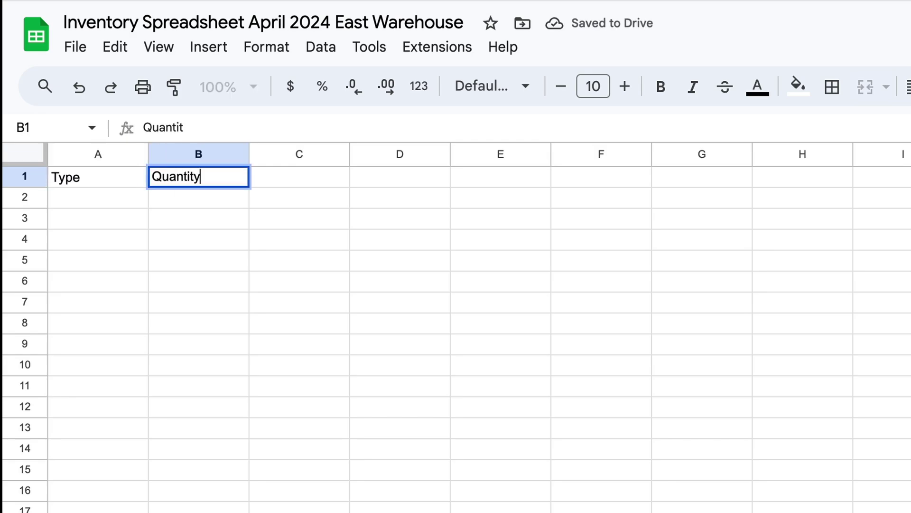
pyautogui.press('Tab')
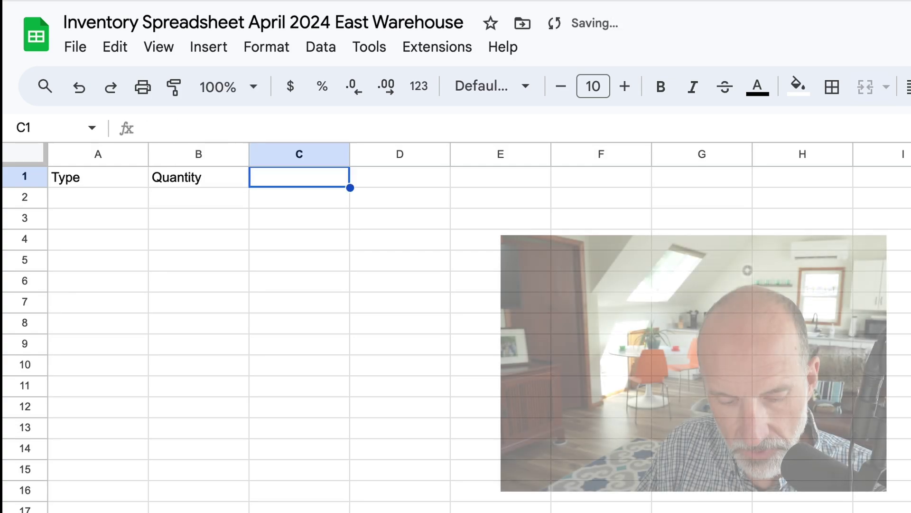
pyautogui.write('Price')
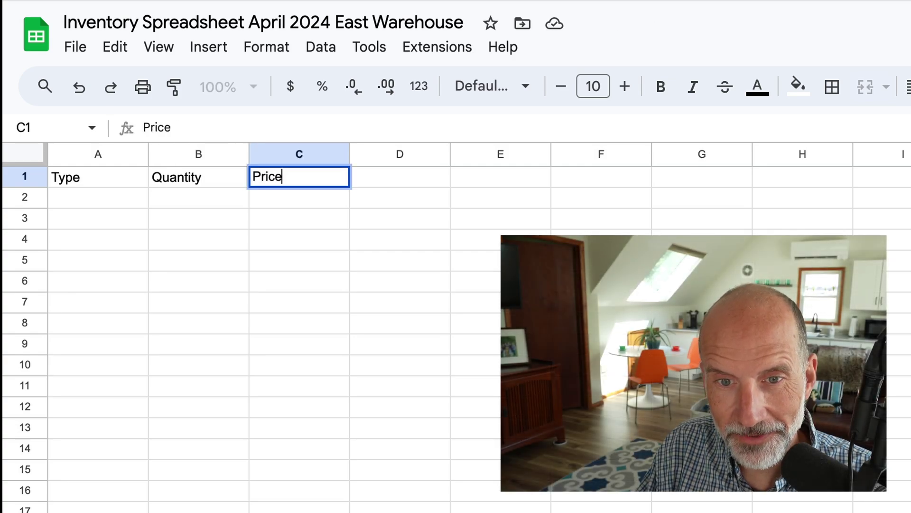
pyautogui.press('Tab')
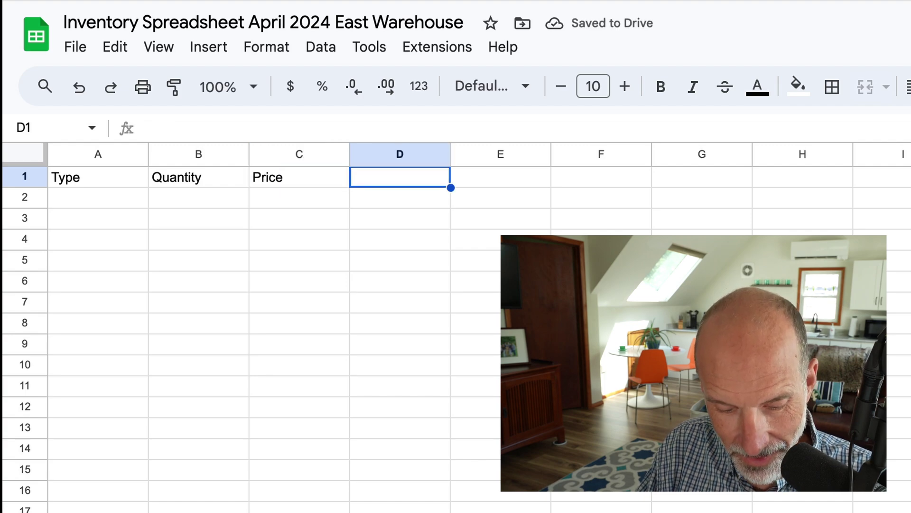
pyautogui.write('Total')
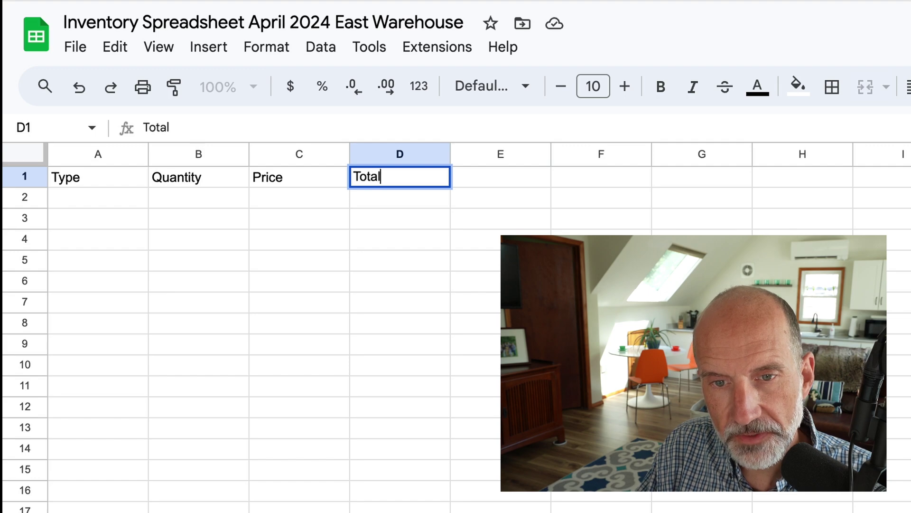
pyautogui.press('Return')
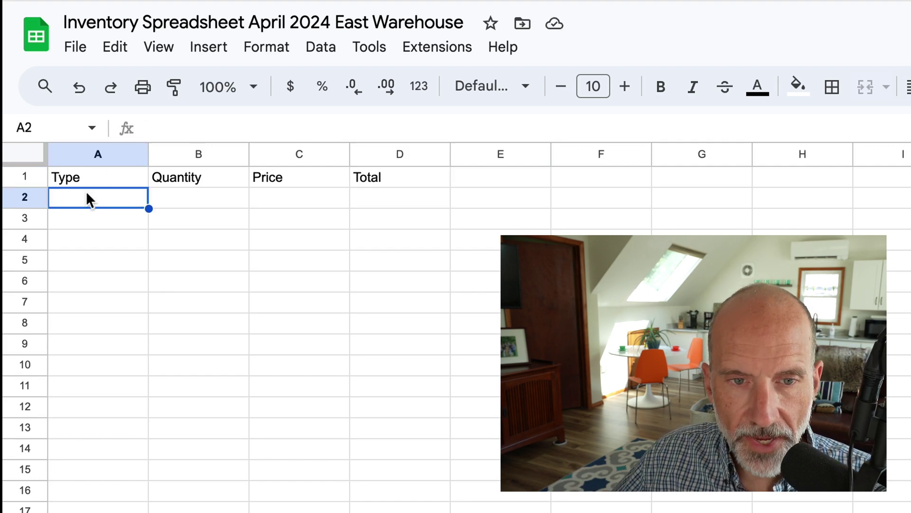
# Make the row 1 headings bold and centre-aligned.
pyautogui.click(31, 176)
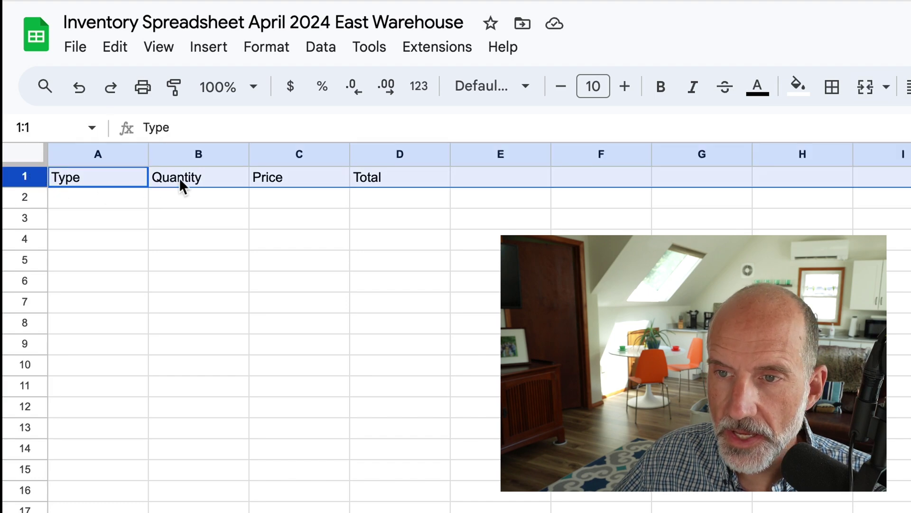
pyautogui.click(666, 93)
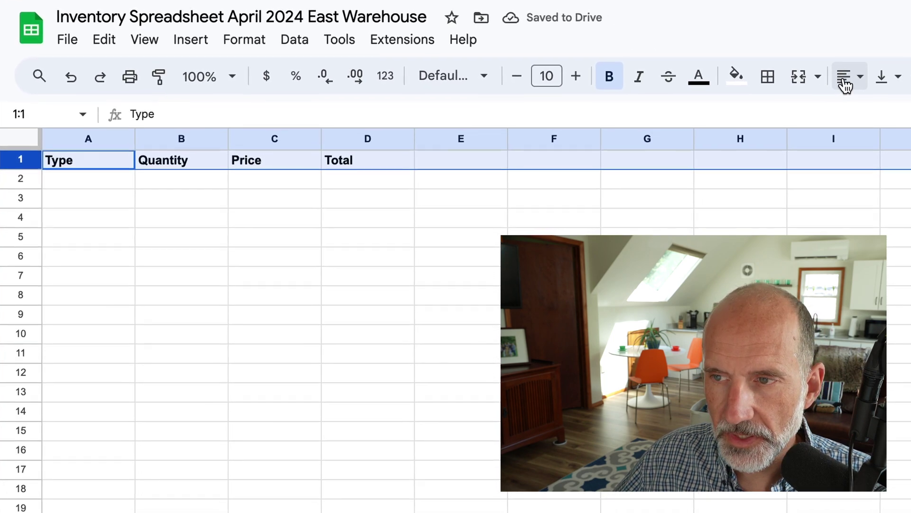
pyautogui.click(845, 83)
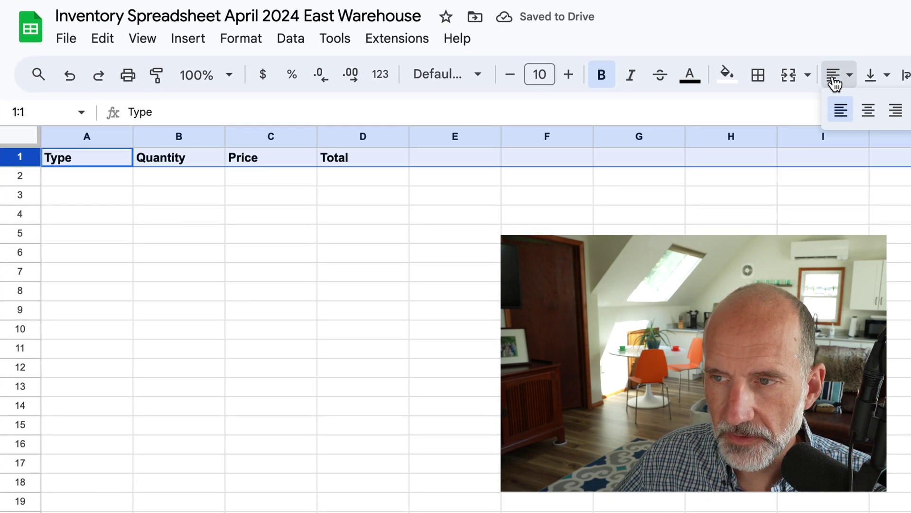
pyautogui.click(869, 114)
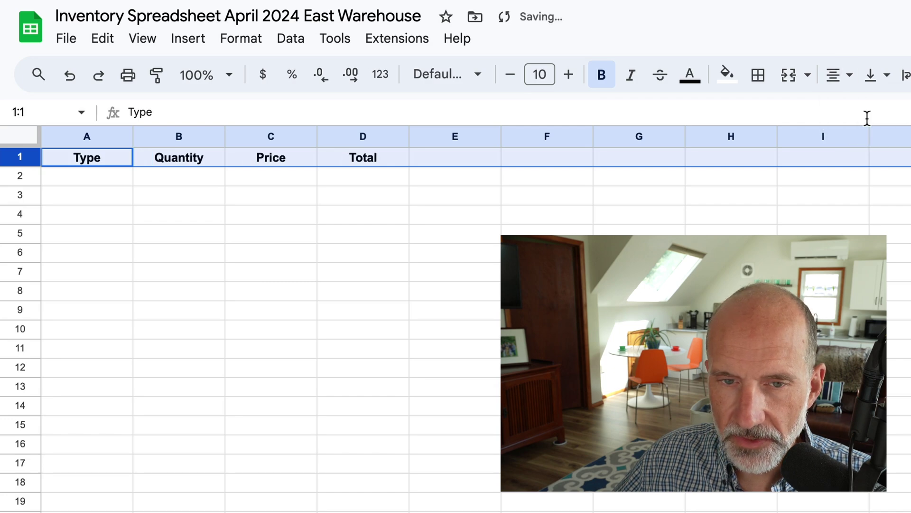
pyautogui.click(126, 174)
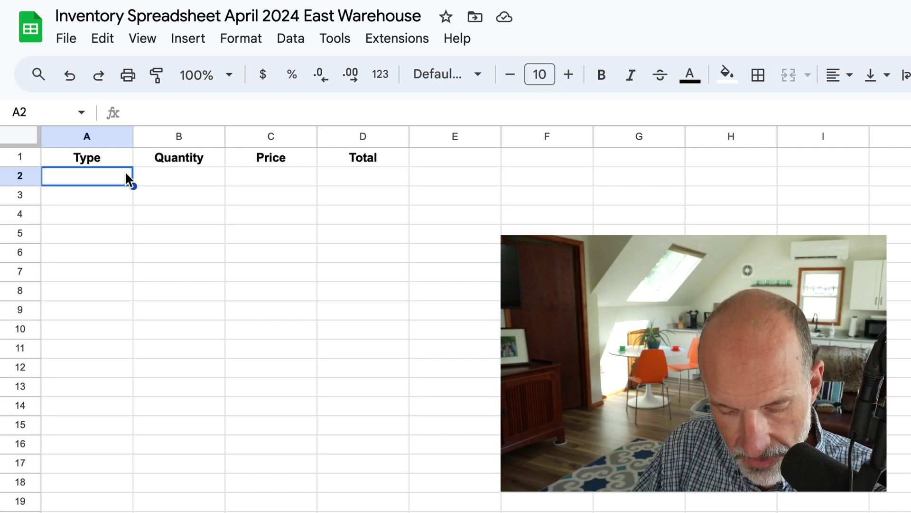
# Enter the items Shovel, Rake and Trowel in A2 to A4.
pyautogui.write('Shovel')
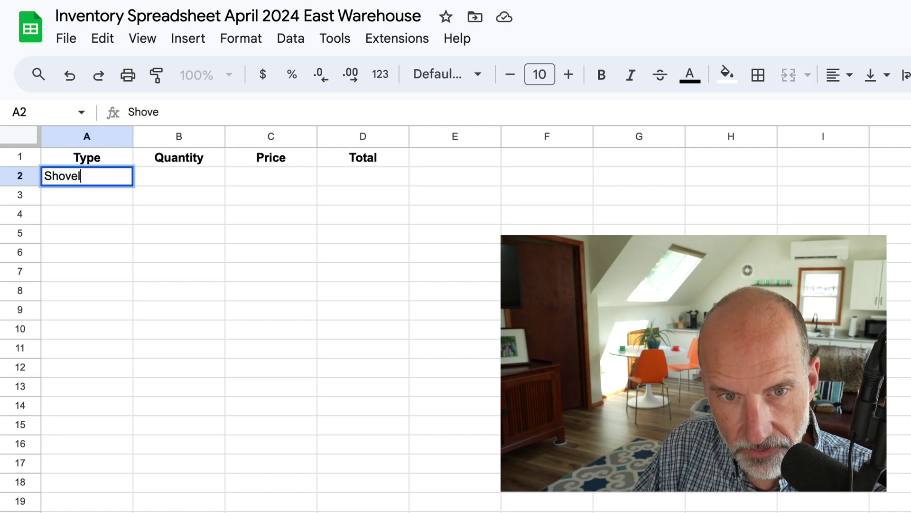
pyautogui.press('Return')
pyautogui.write('Rake')
pyautogui.press('Return')
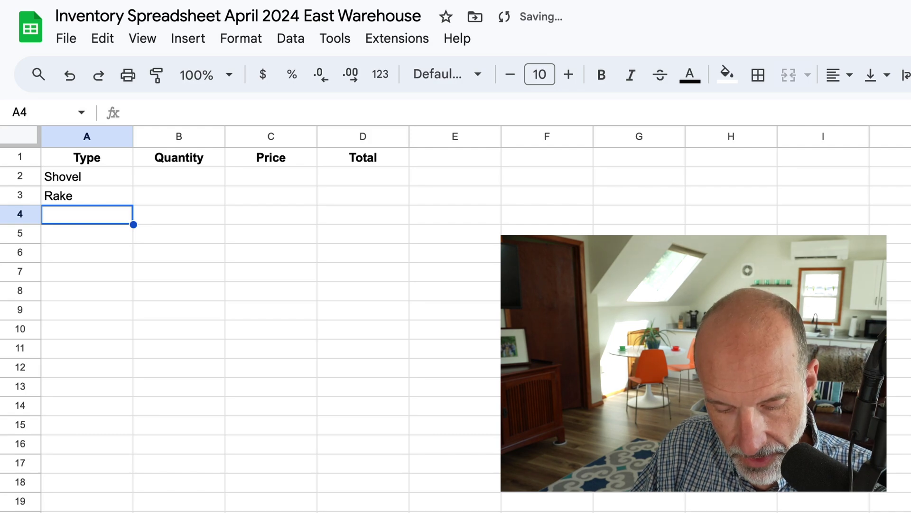
pyautogui.write('Trow')
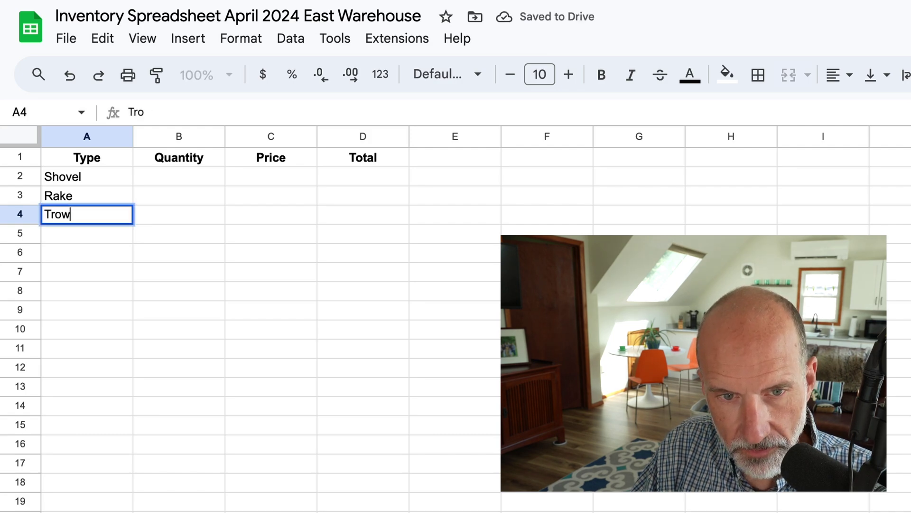
pyautogui.write('el')
pyautogui.press('Tab')
# Enter the quantities 4, 6 and 12 in B2 to B4.
pyautogui.click(179, 176)
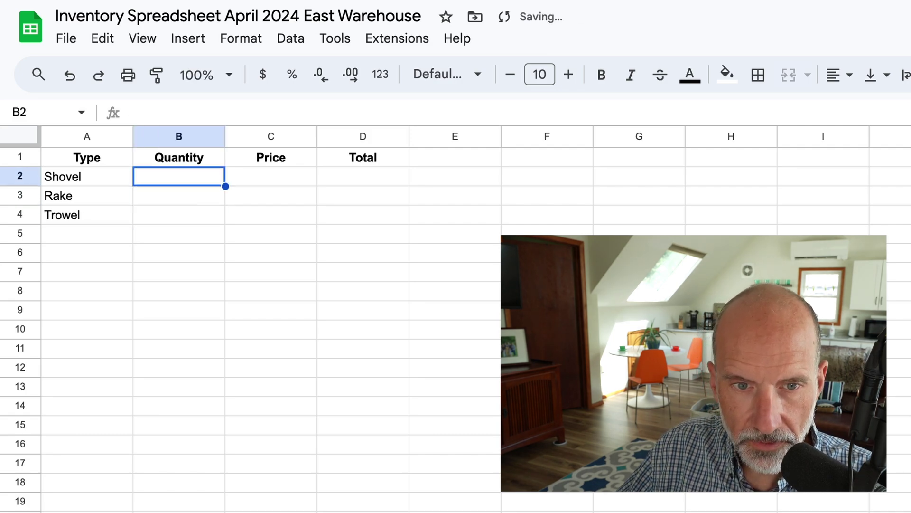
pyautogui.write('4')
pyautogui.press('Return')
pyautogui.write('6')
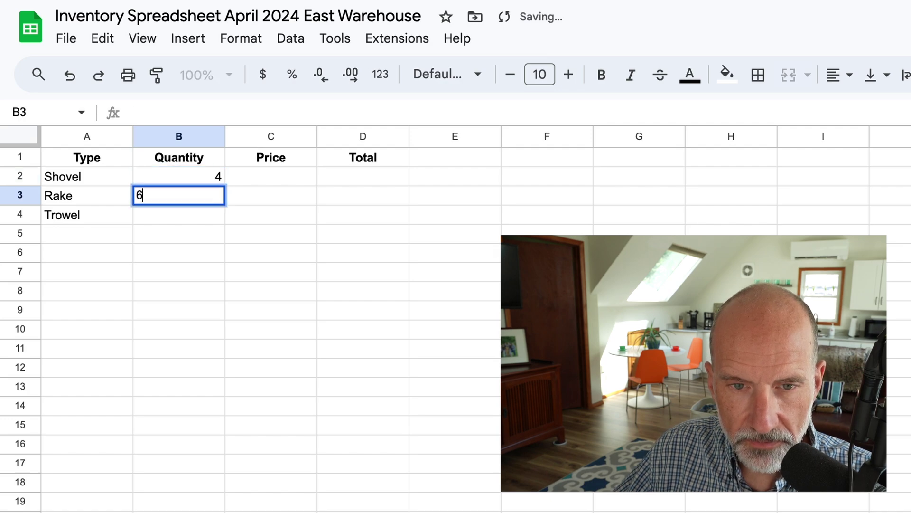
pyautogui.press('Return')
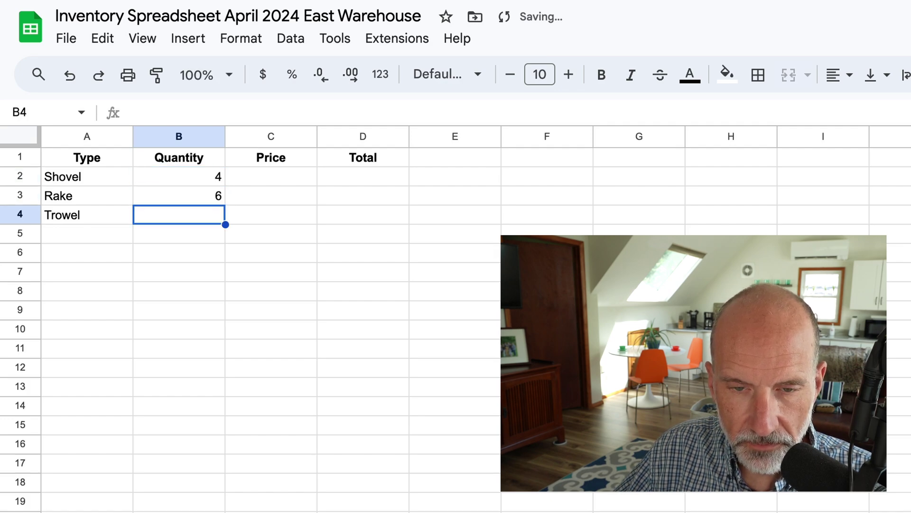
pyautogui.write('12')
pyautogui.press('Return')
pyautogui.press('Up')
pyautogui.press('Up')
pyautogui.press('Up')
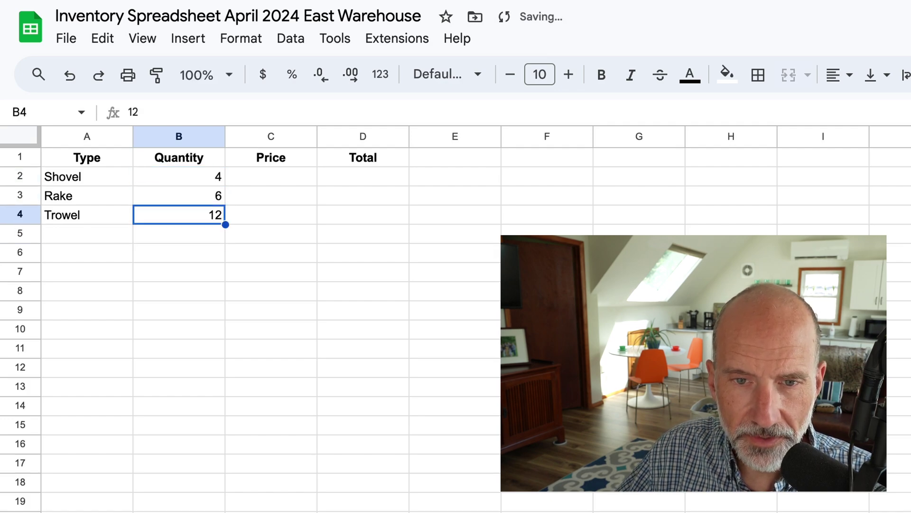
pyautogui.press('Right')
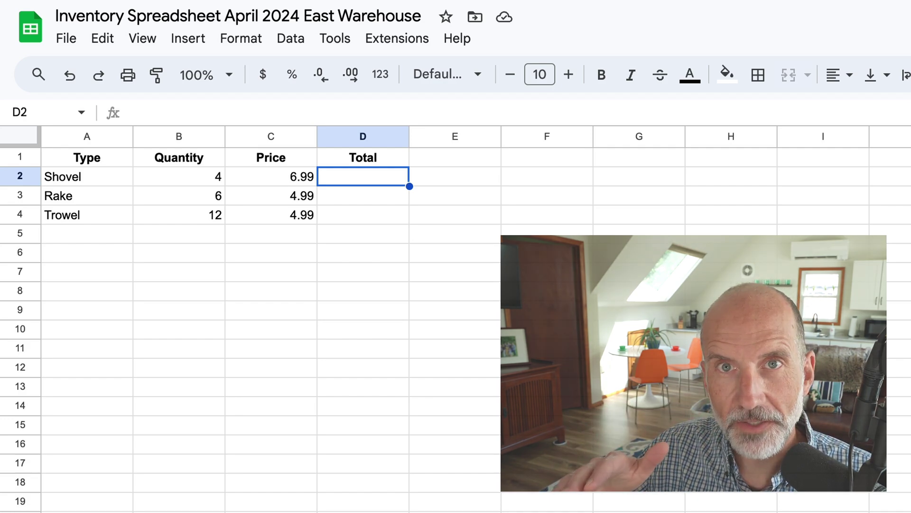
# Enter the formula =B2*C2 in D2 so the Shovel total shows 27.96.
pyautogui.write('=')
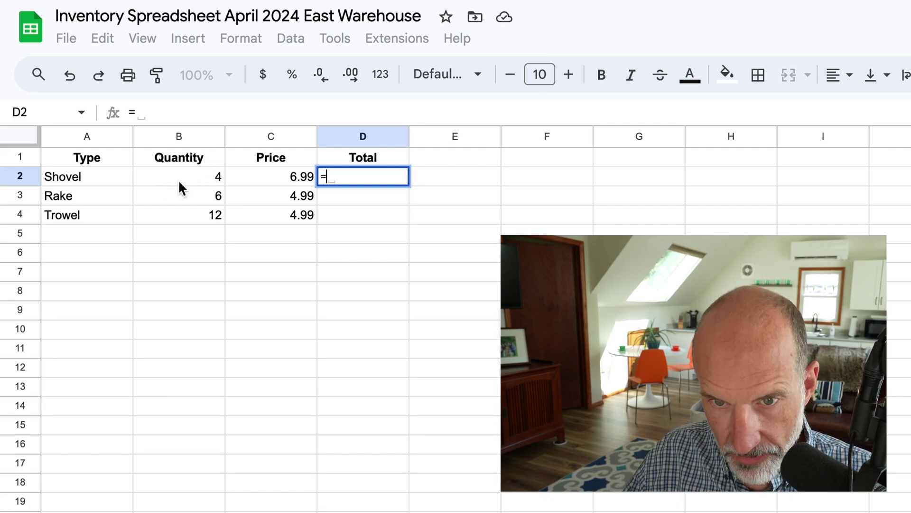
pyautogui.write('B2')
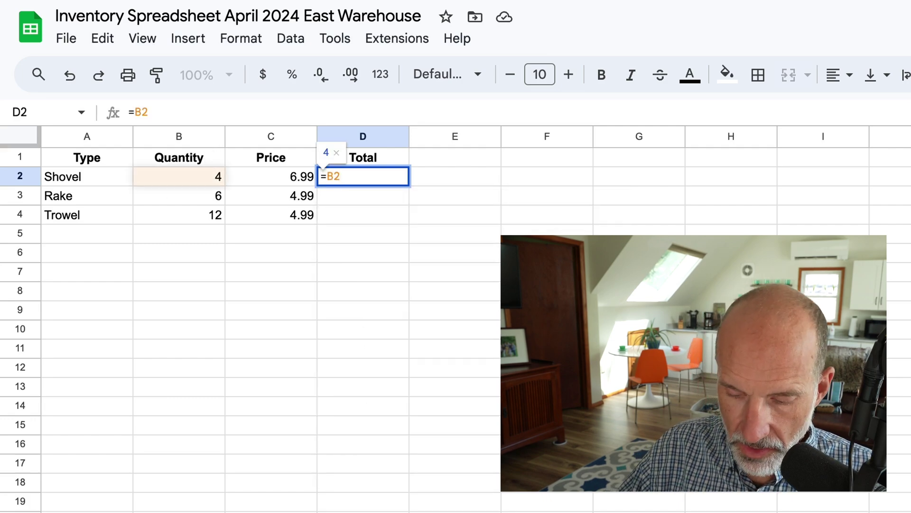
pyautogui.press('BackSpace')
pyautogui.press('BackSpace')
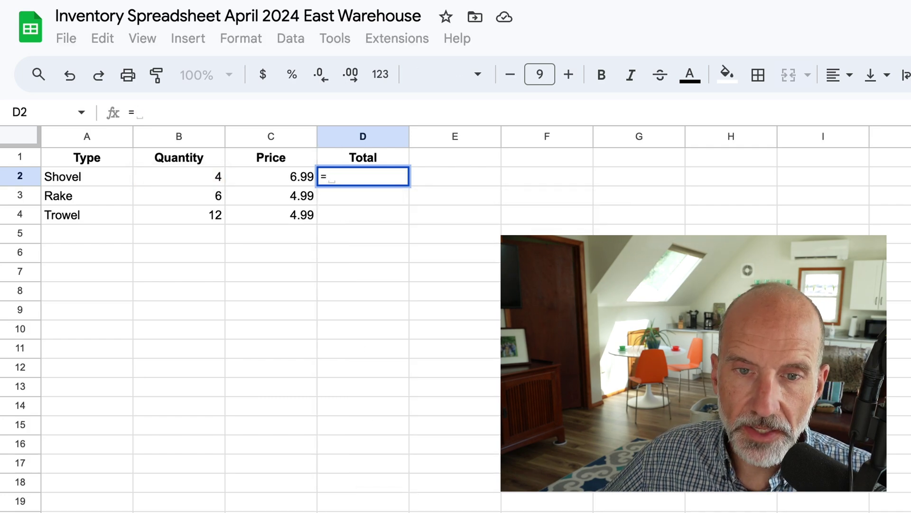
pyautogui.click(204, 178)
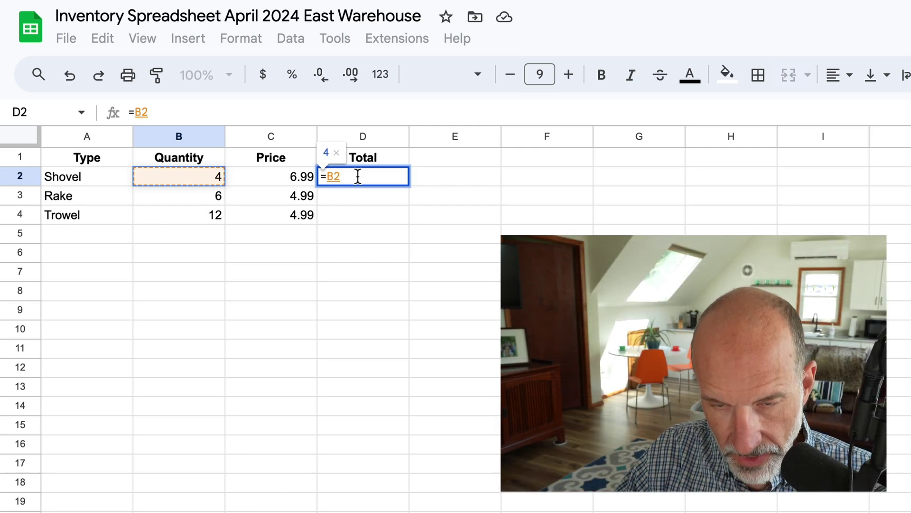
pyautogui.write('*')
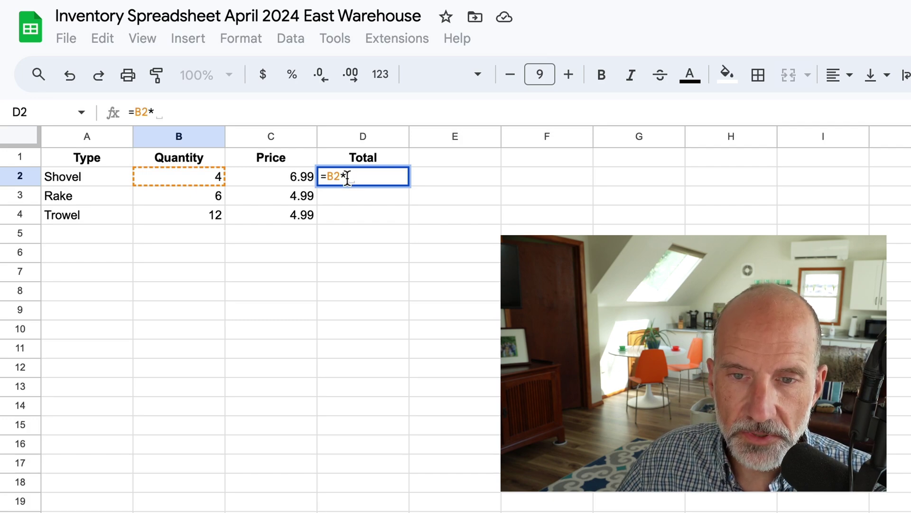
pyautogui.click(272, 175)
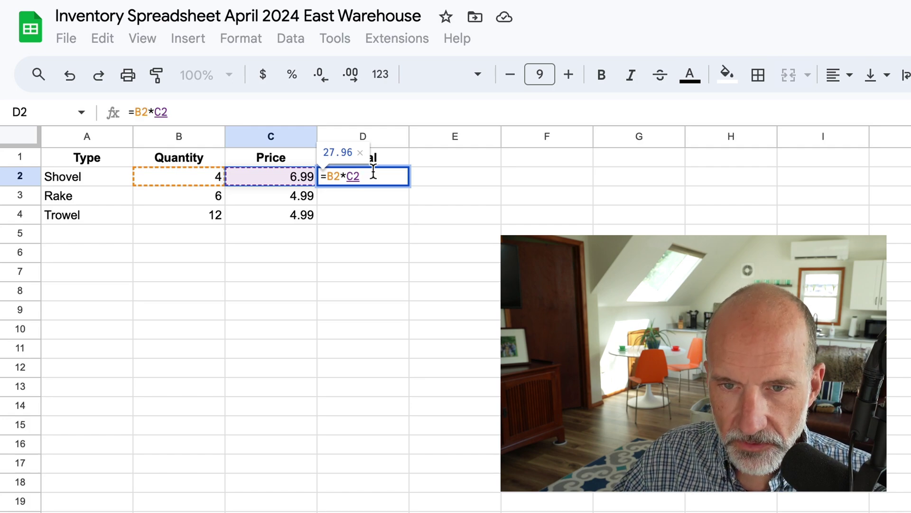
pyautogui.press('Return')
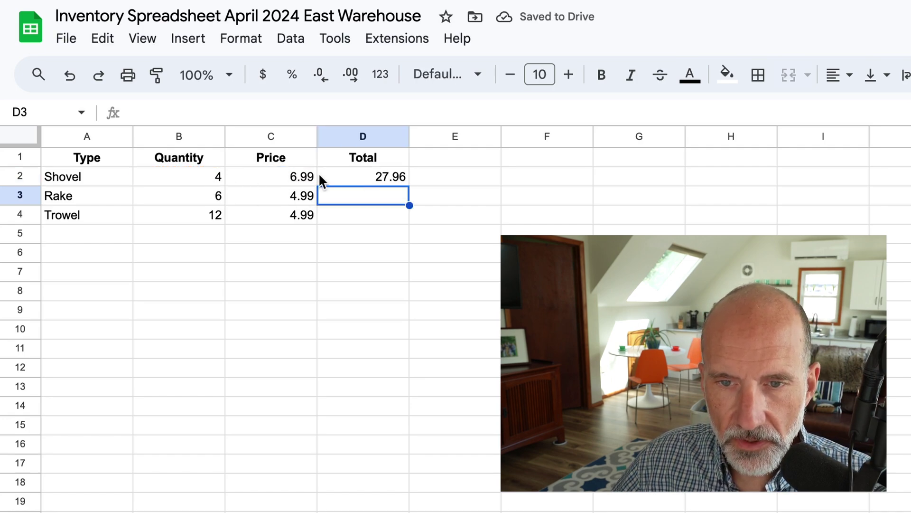
# Copy the D2 formula into D3 and D4, giving Rake 29.94 and Trowel 59.88.
pyautogui.click(359, 177)
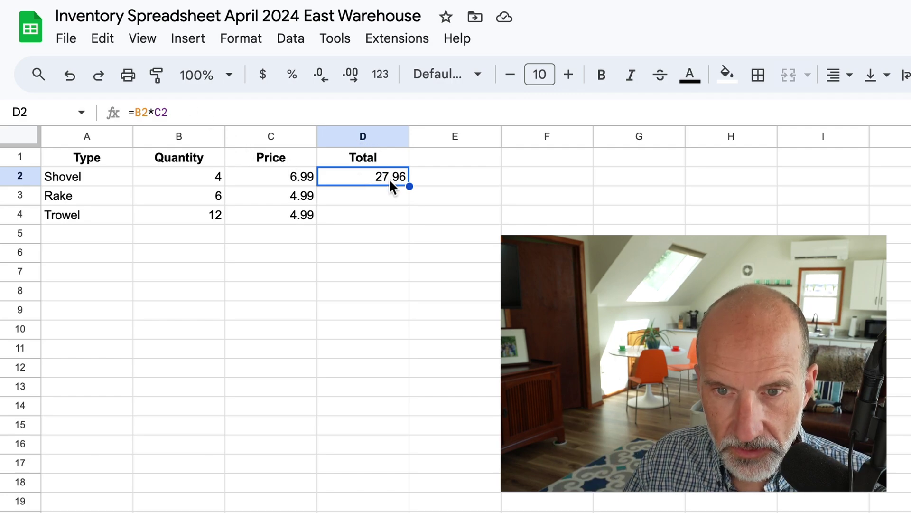
pyautogui.hotkey('ctrl', 'c')
pyautogui.press('Down')
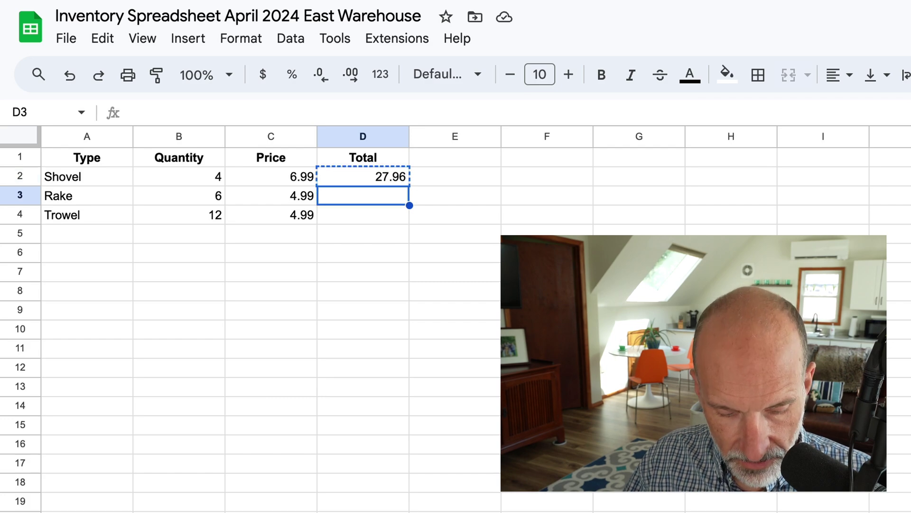
pyautogui.hotkey('ctrl', 'v')
pyautogui.click(363, 215)
pyautogui.hotkey('ctrl', 'v')
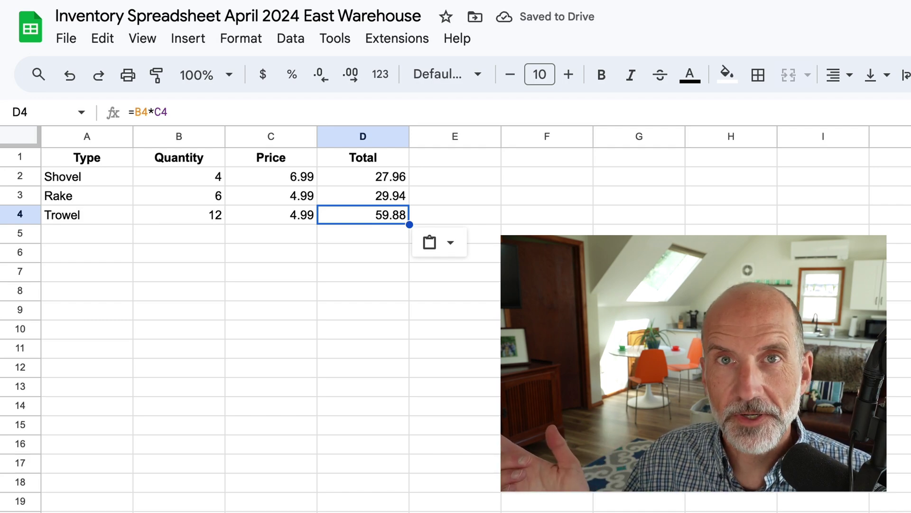
pyautogui.moveTo(380, 176); pyautogui.dragTo(383, 219)
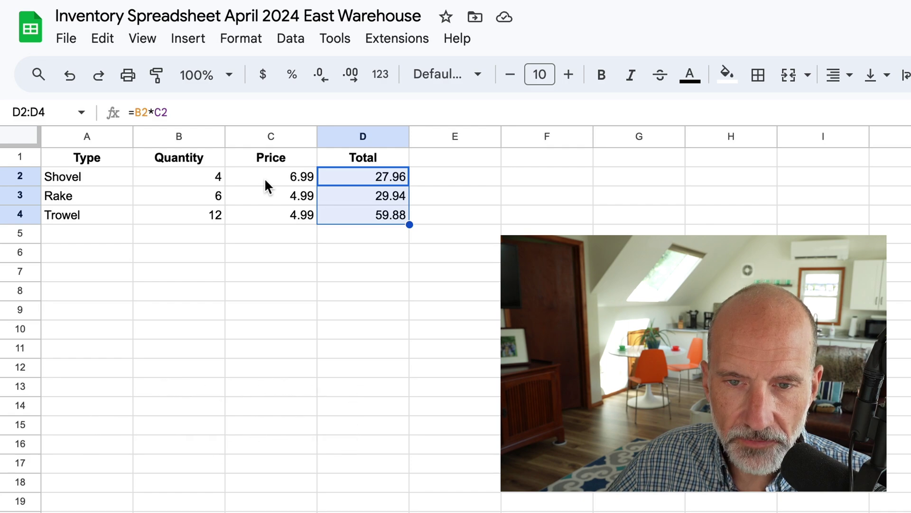
# Format the prices and totals in C2:D4 as currency, e.g. $6.99 and $59.88.
pyautogui.moveTo(264, 177); pyautogui.dragTo(356, 220)
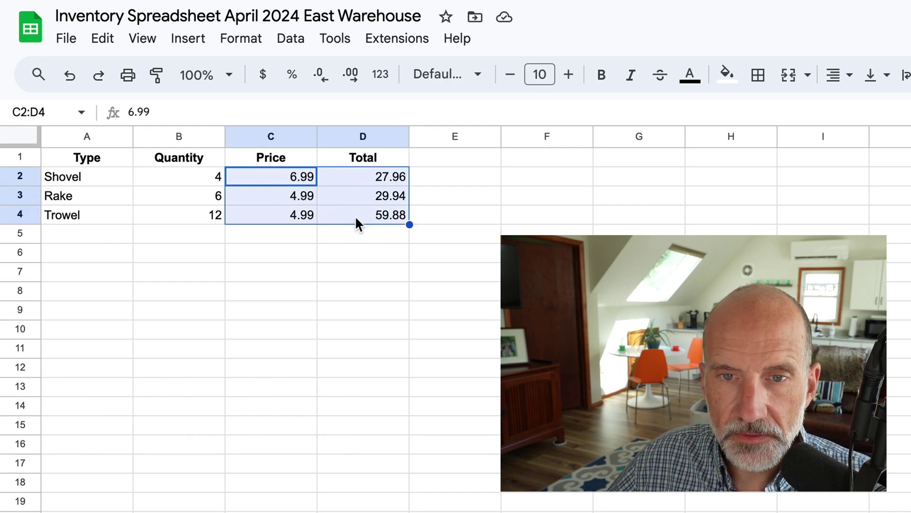
pyautogui.click(263, 76)
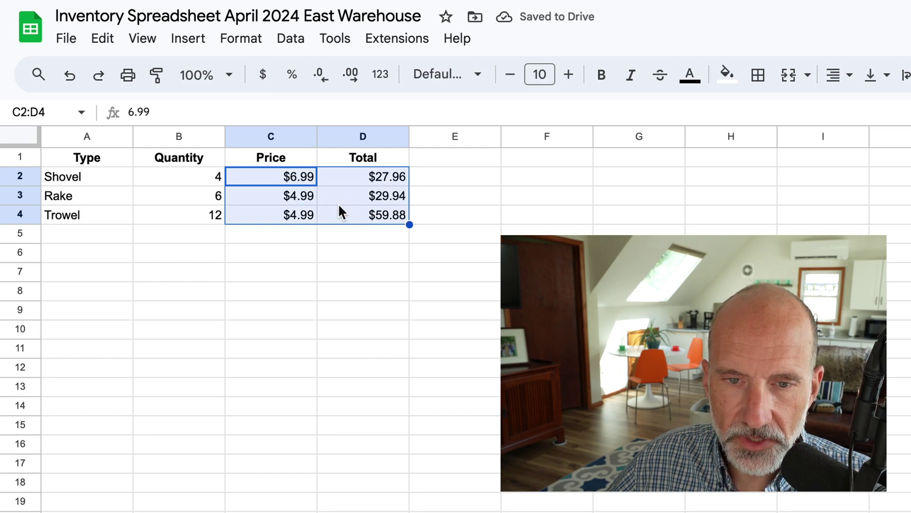
pyautogui.moveTo(109, 212); pyautogui.dragTo(329, 214)
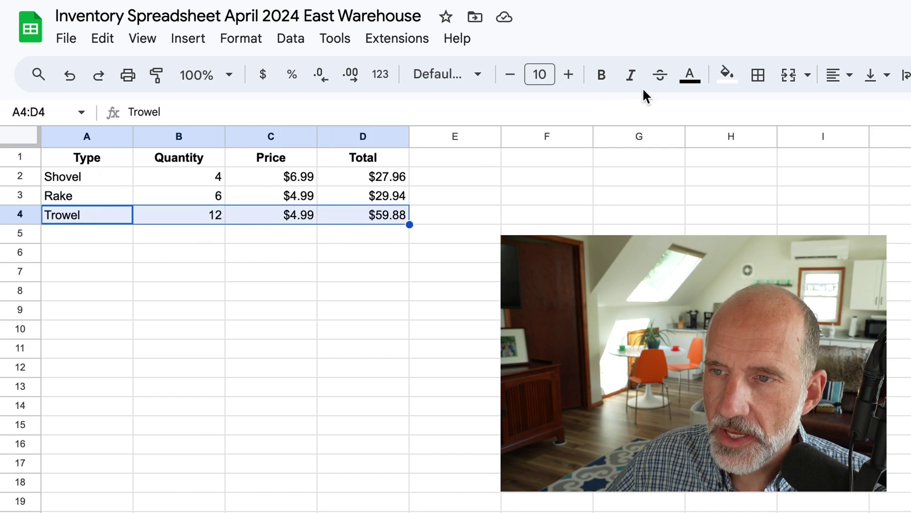
# Add a bottom border under the Trowel row, A4 to D4.
pyautogui.click(758, 76)
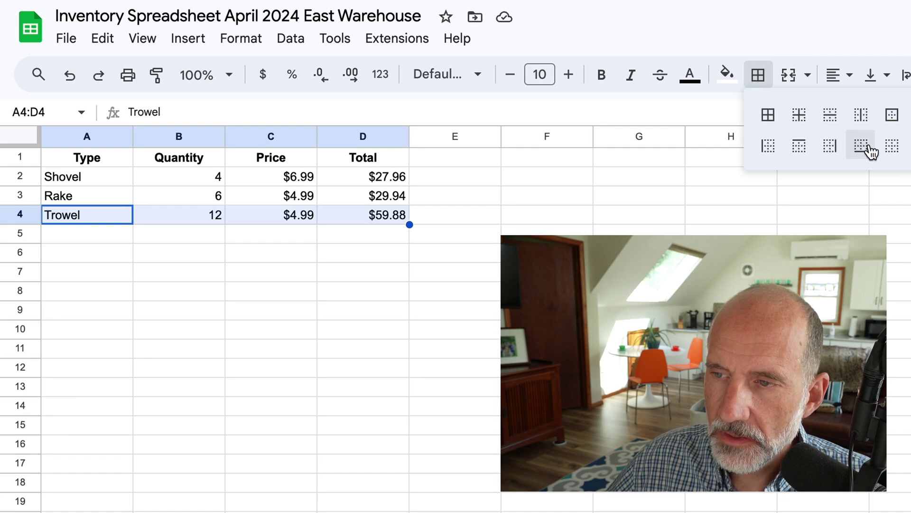
pyautogui.click(872, 152)
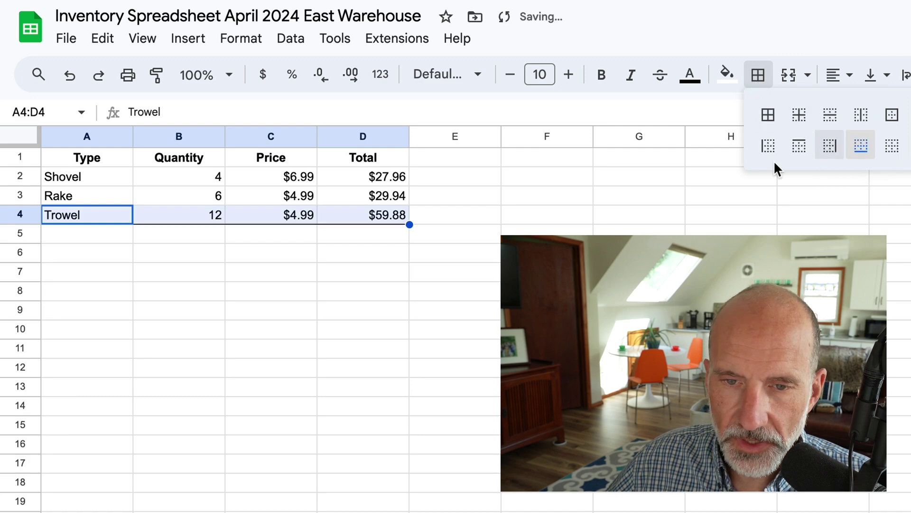
pyautogui.click(392, 231)
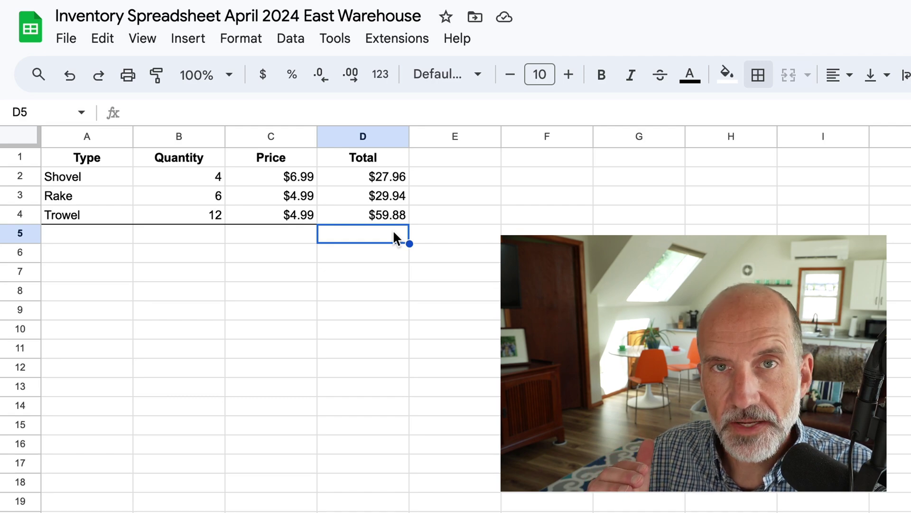
# Check the Trowel row's total formula, price, quantity and name cells.
pyautogui.click(342, 218)
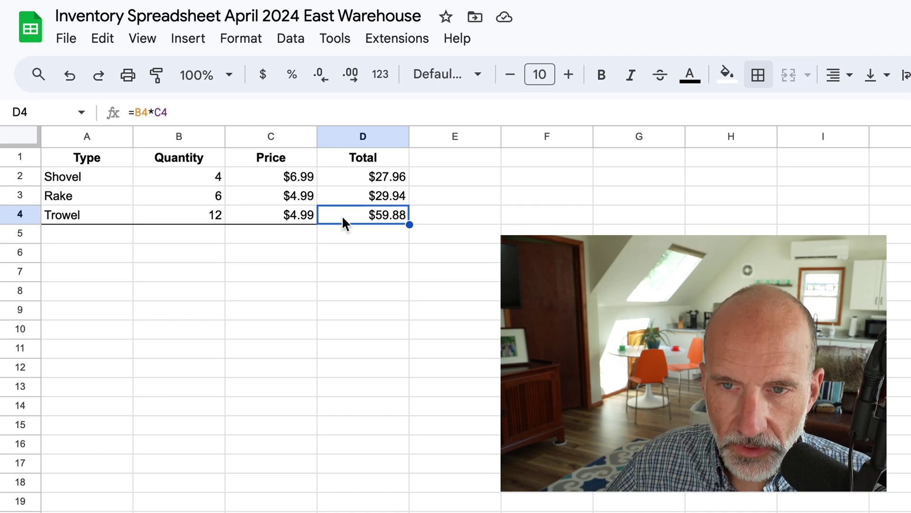
pyautogui.click(285, 211)
pyautogui.click(159, 213)
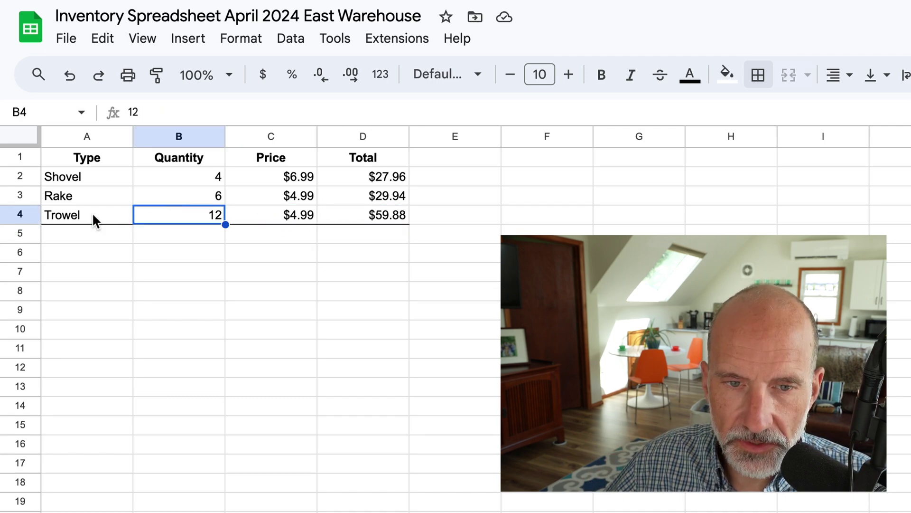
pyautogui.click(93, 219)
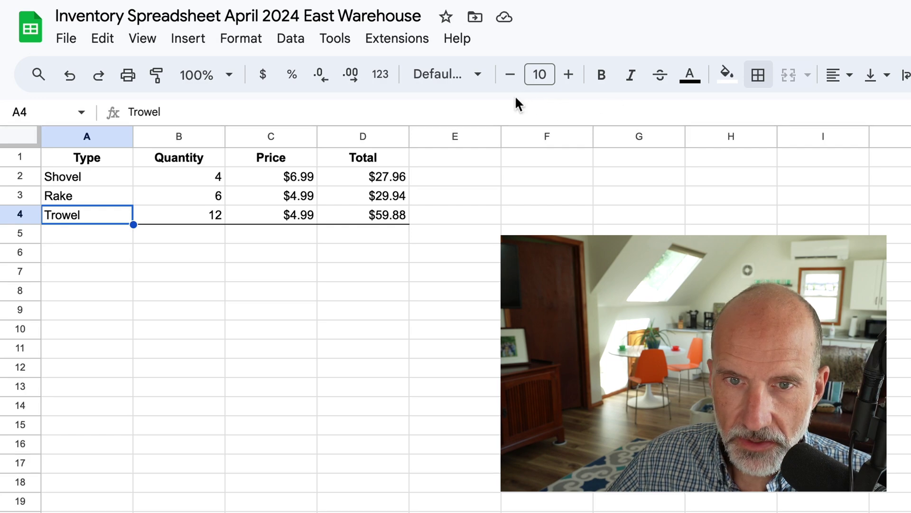
# Set the sheet zoom to 150%.
pyautogui.click(241, 79)
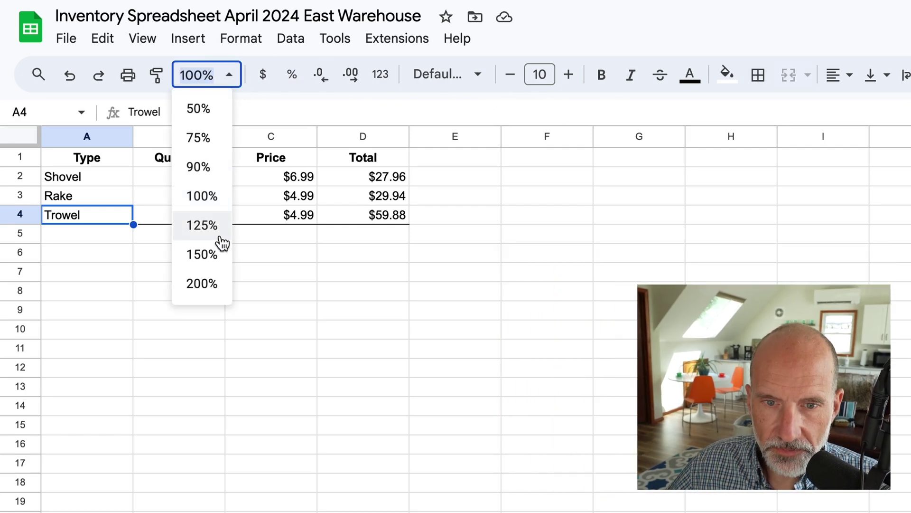
pyautogui.click(205, 257)
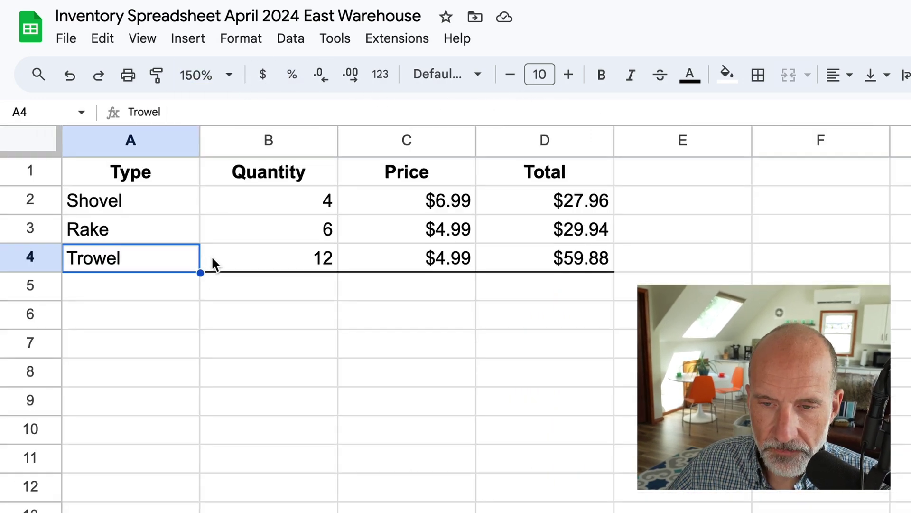
pyautogui.click(502, 289)
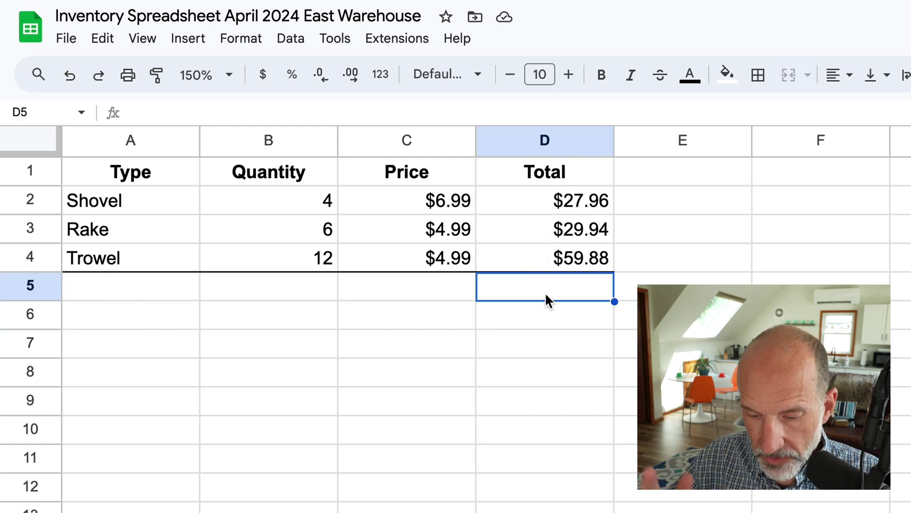
pyautogui.write('=')
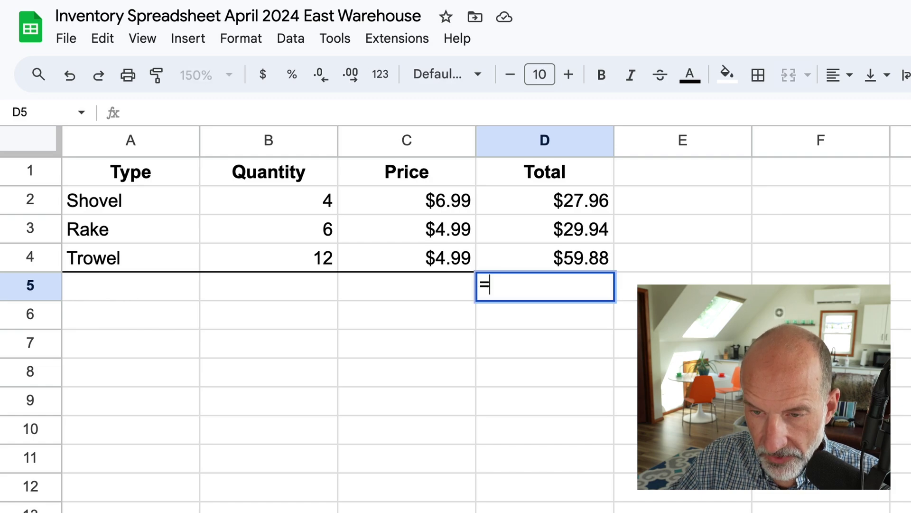
pyautogui.click(543, 204)
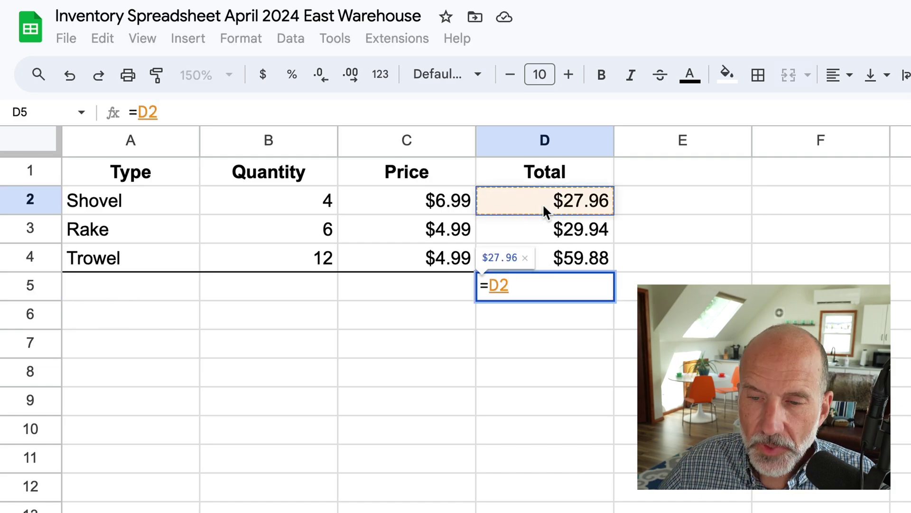
pyautogui.write('+')
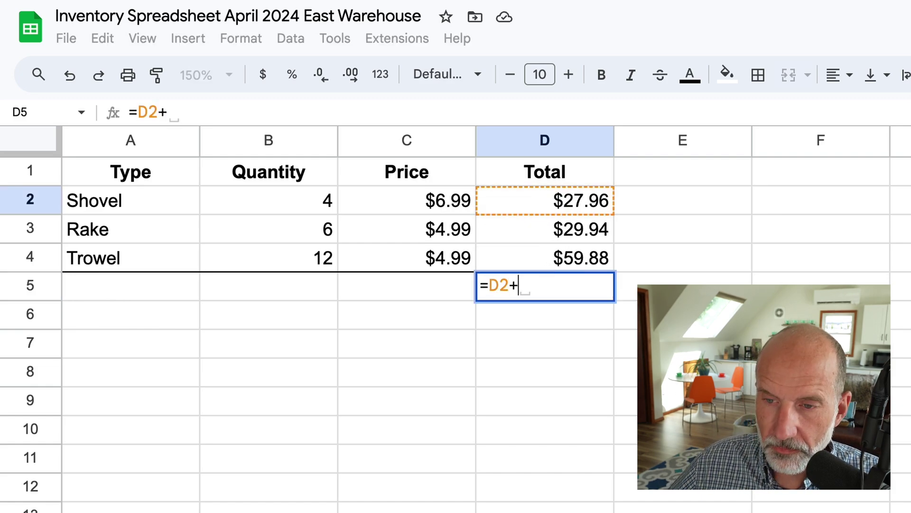
pyautogui.click(530, 238)
pyautogui.write('+')
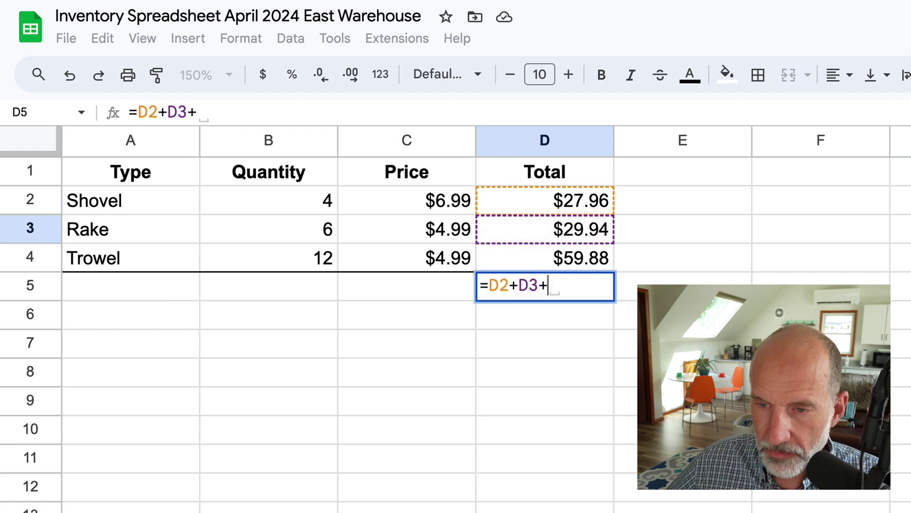
pyautogui.click(530, 258)
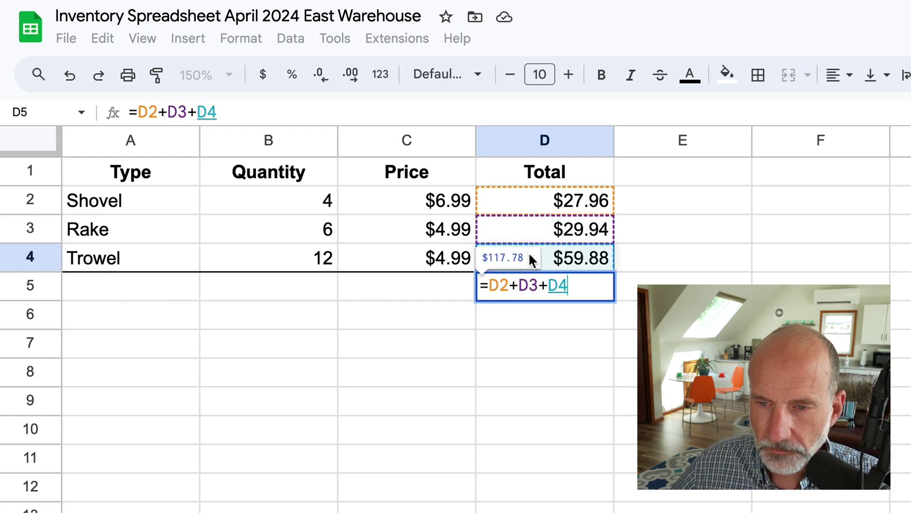
pyautogui.press('Return')
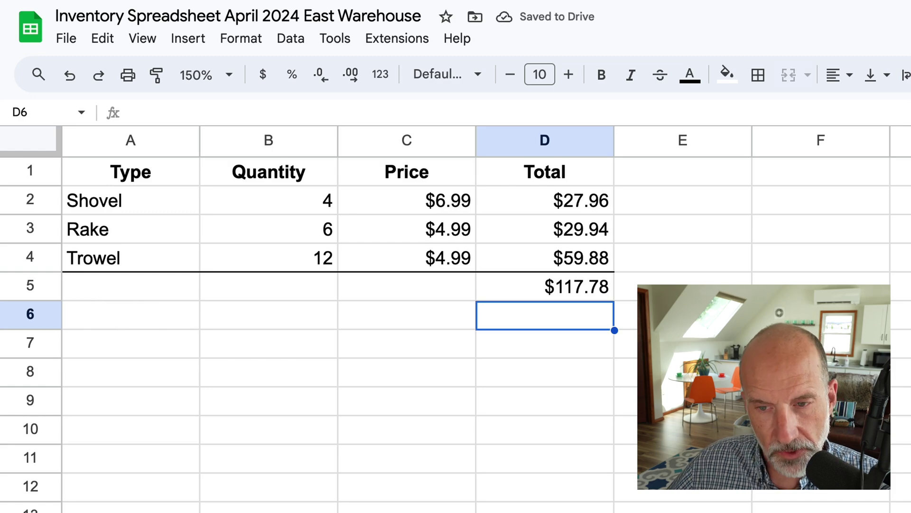
pyautogui.click(549, 291)
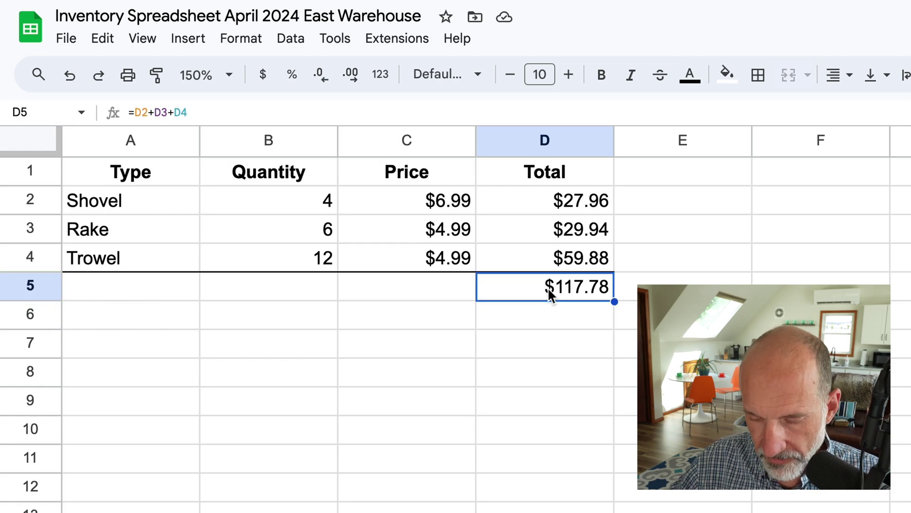
pyautogui.press('Delete')
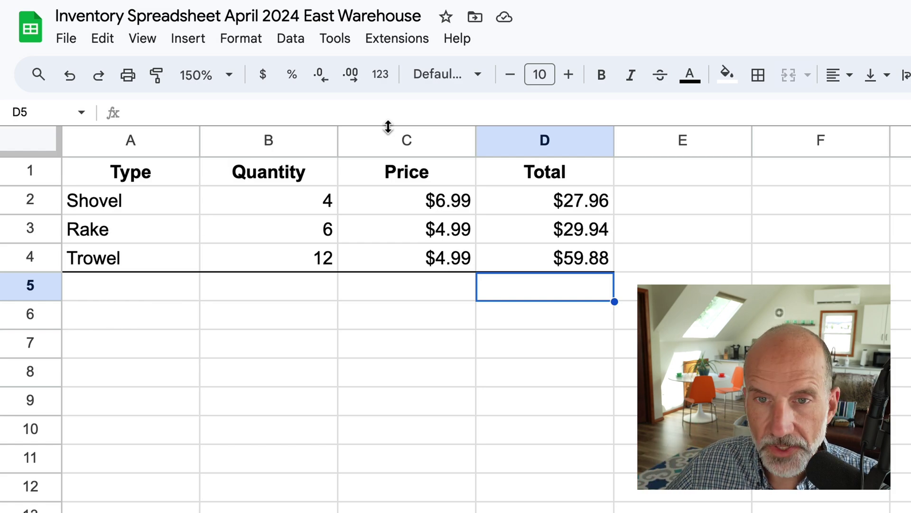
# Insert the SUM function into D5 from Insert > Function.
pyautogui.click(204, 41)
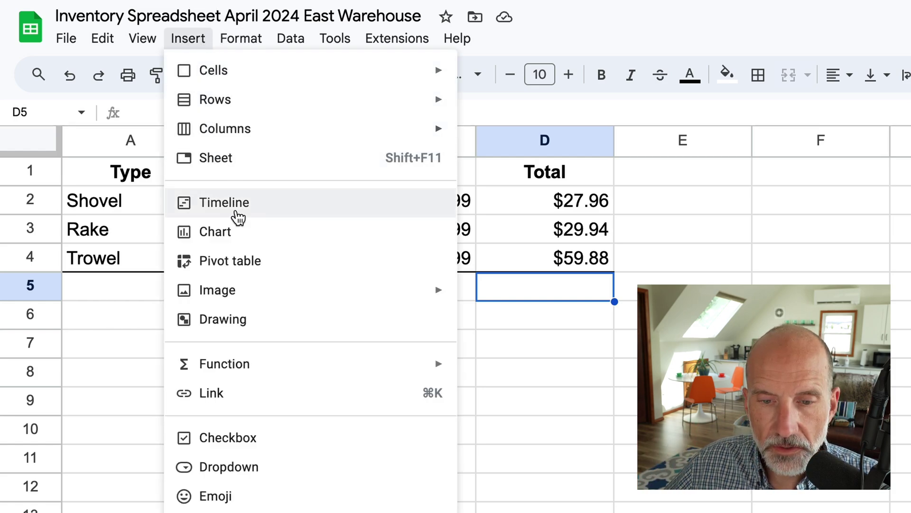
pyautogui.moveTo(284, 363)
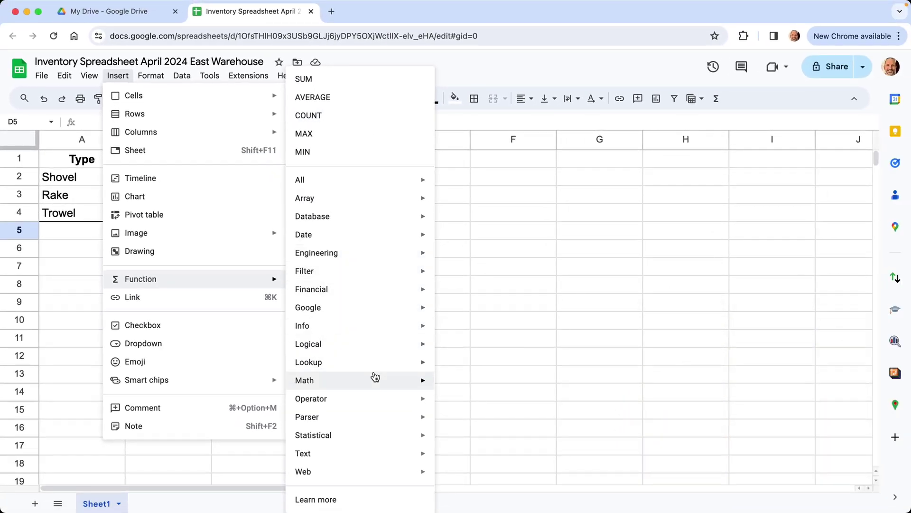
pyautogui.moveTo(525, 473)
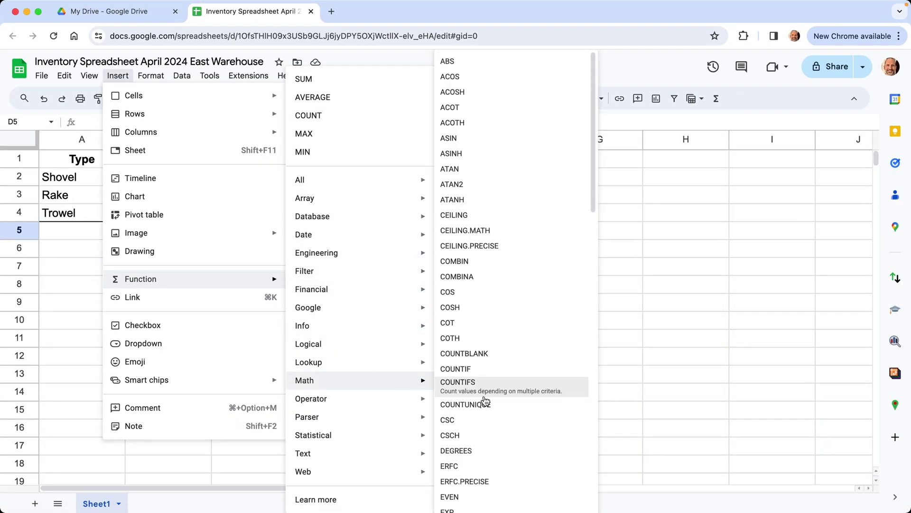
pyautogui.scroll(-12, 484, 401)
pyautogui.scroll(-5, 484, 401)
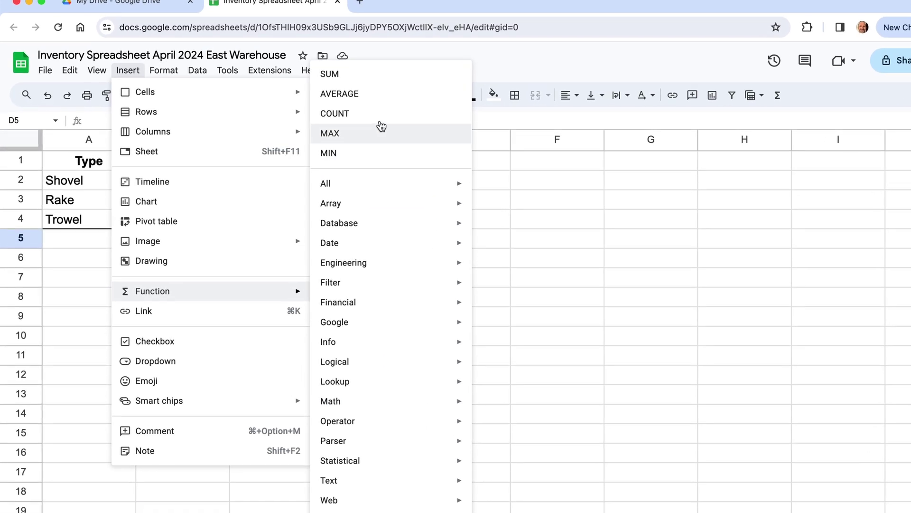
pyautogui.click(451, 64)
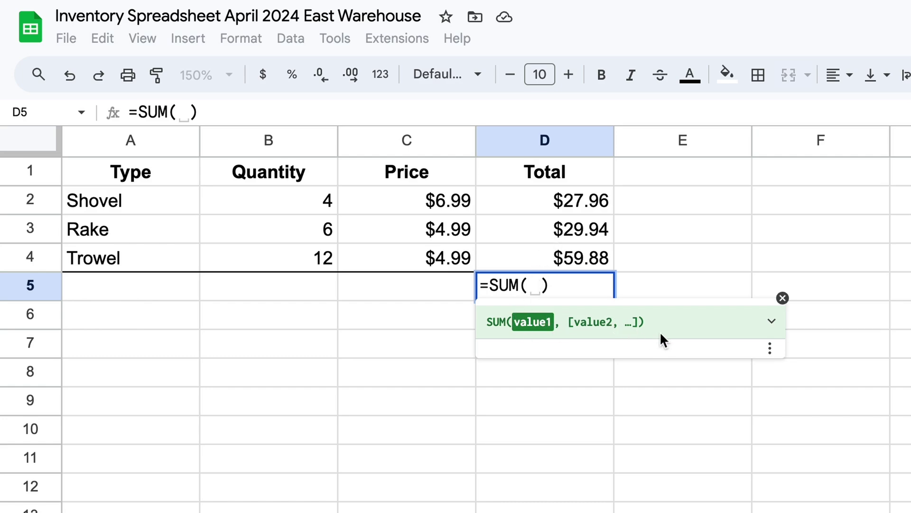
# Complete =SUM(D2:D4) in D5 and make the $117.78 grand total bold.
pyautogui.click(772, 321)
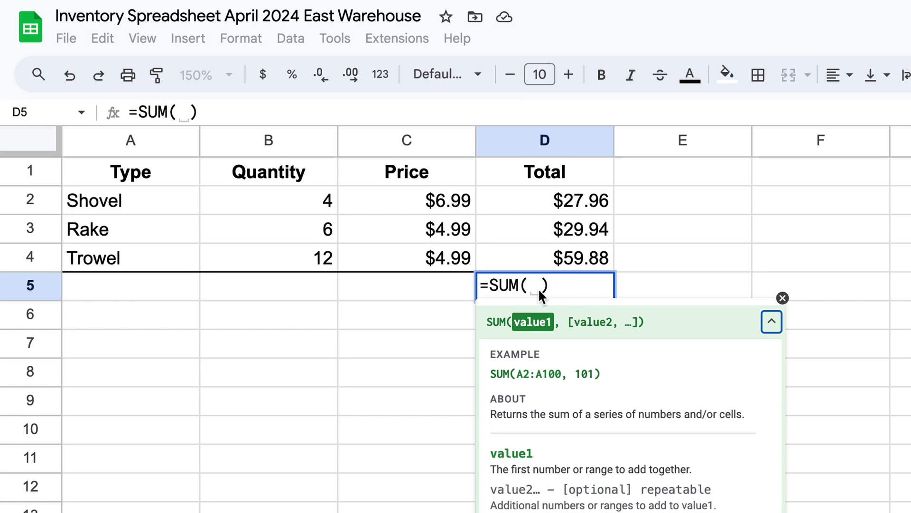
pyautogui.click(544, 207)
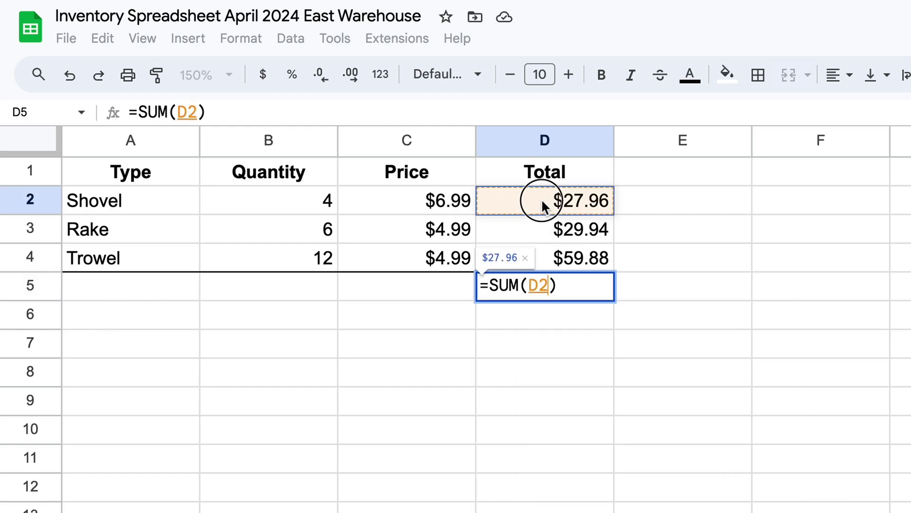
pyautogui.moveTo(543, 209); pyautogui.dragTo(558, 254)
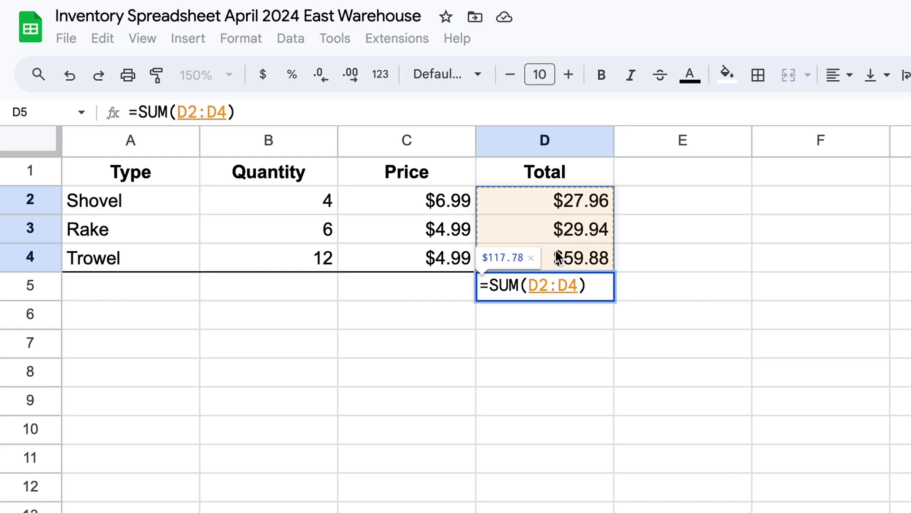
pyautogui.press('Return')
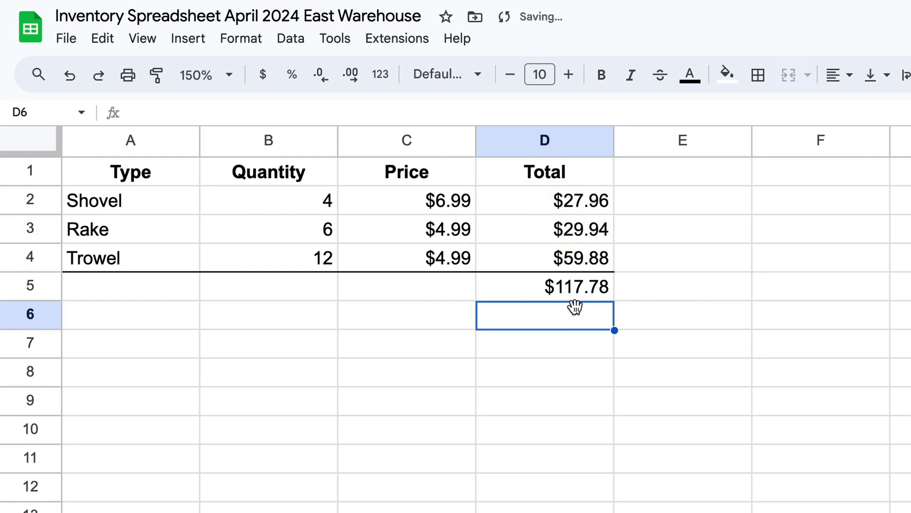
pyautogui.click(606, 290)
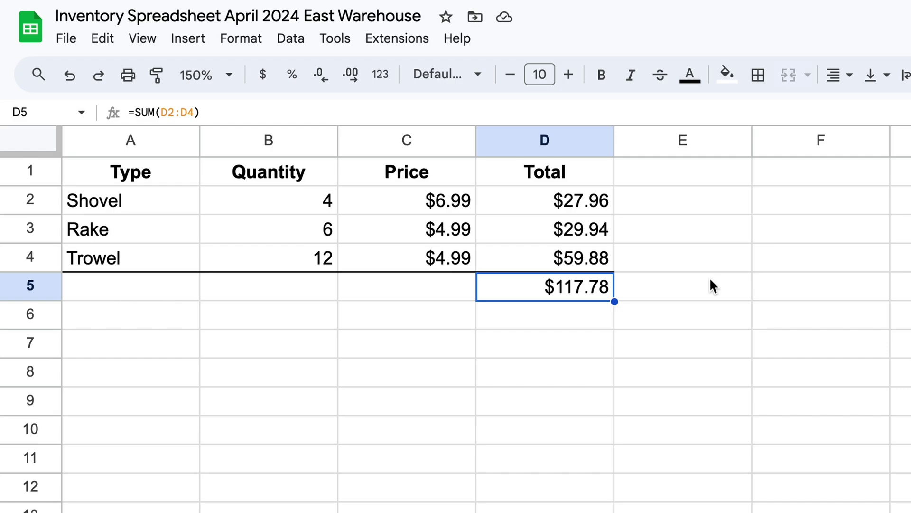
pyautogui.doubleClick(576, 286)
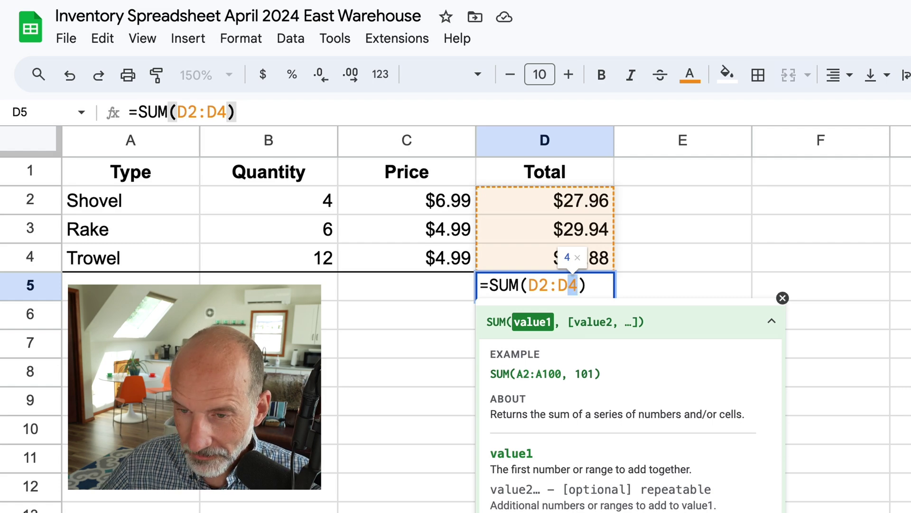
pyautogui.press('Return')
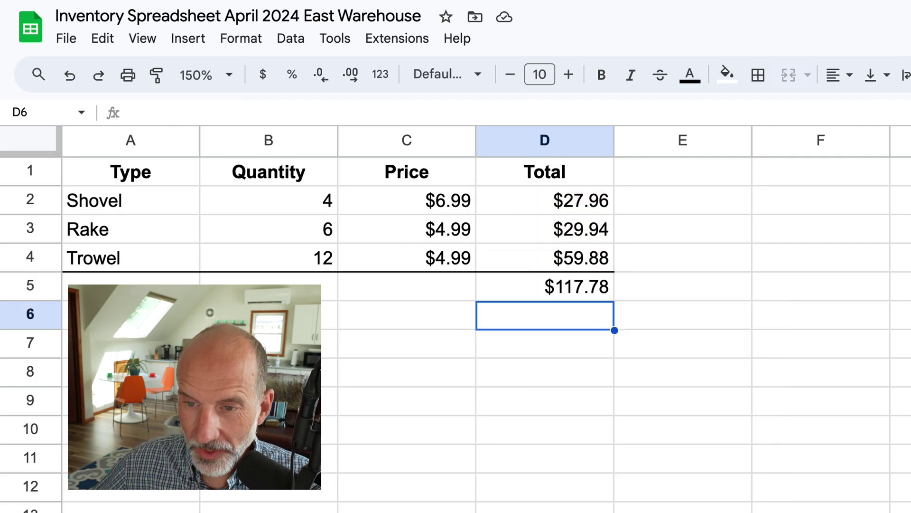
pyautogui.click(590, 287)
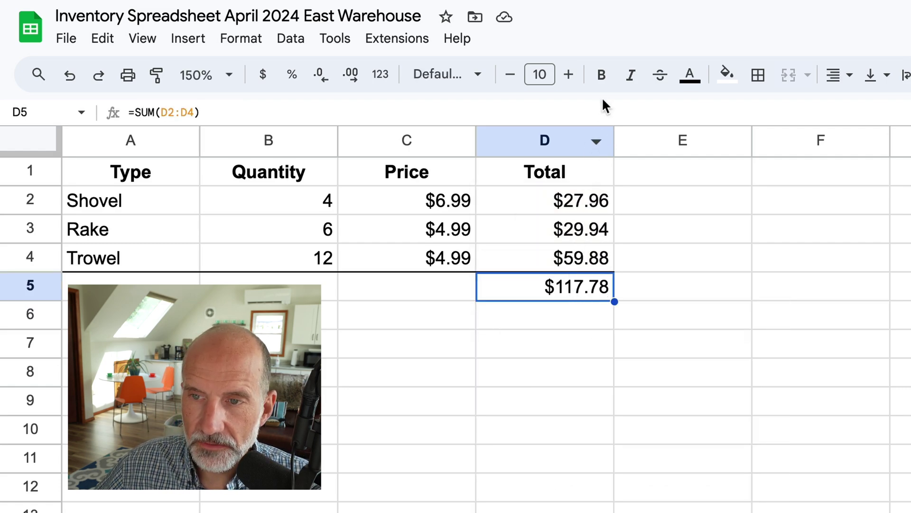
pyautogui.click(602, 76)
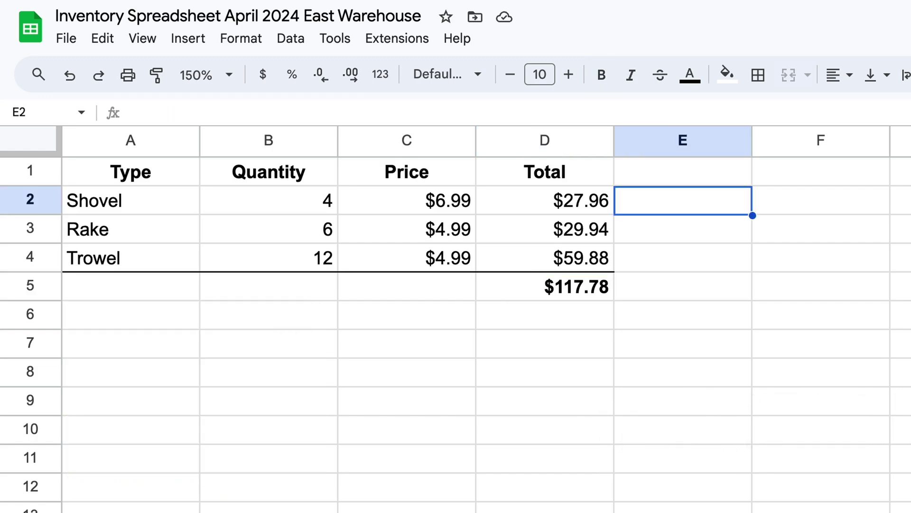
# Enter FOUR in B2 to see D2's #VALUE! error, then restore the quantity to 4.
pyautogui.click(320, 195)
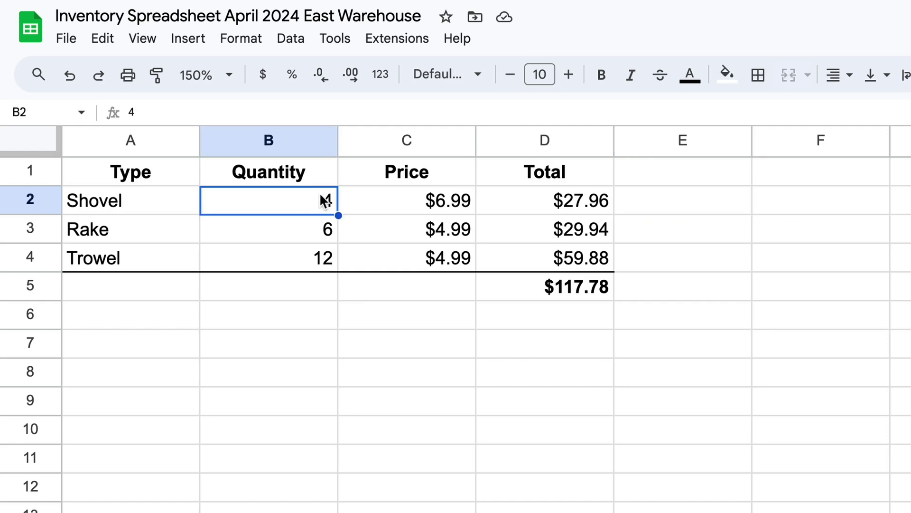
pyautogui.write('FOUR')
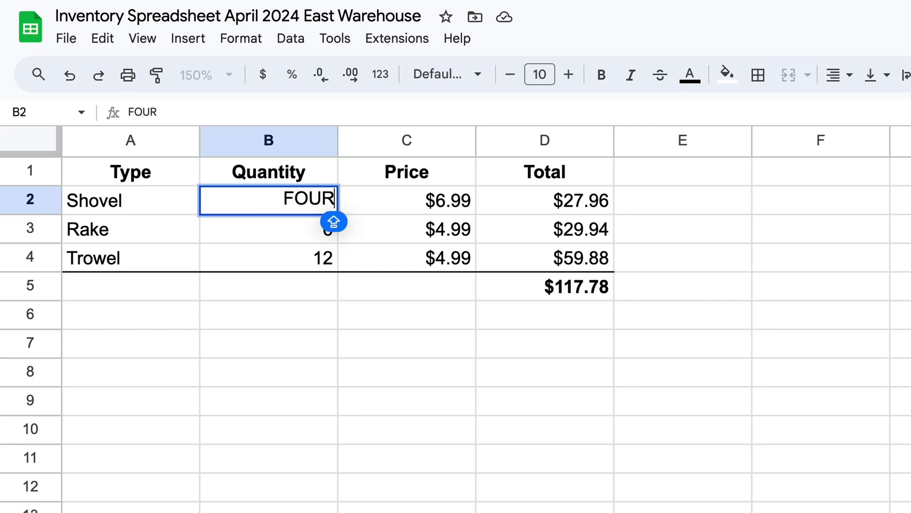
pyautogui.press('Return')
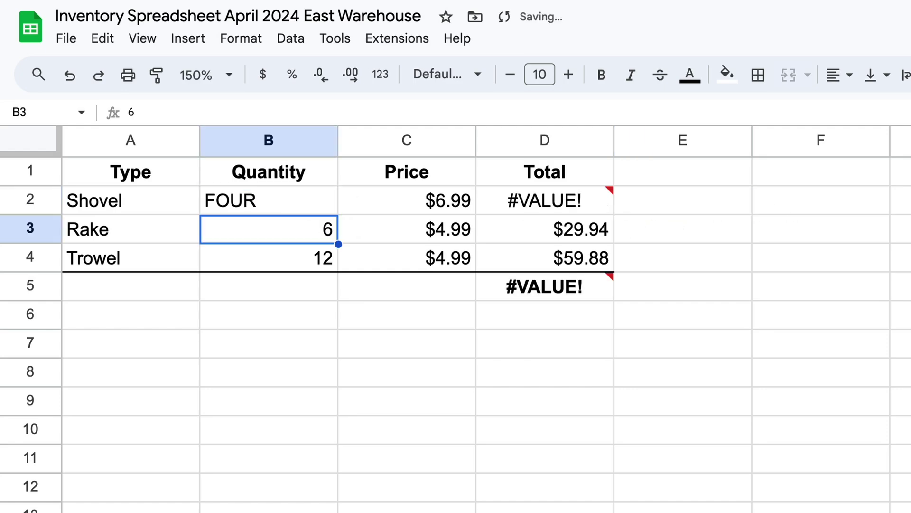
pyautogui.click(583, 204)
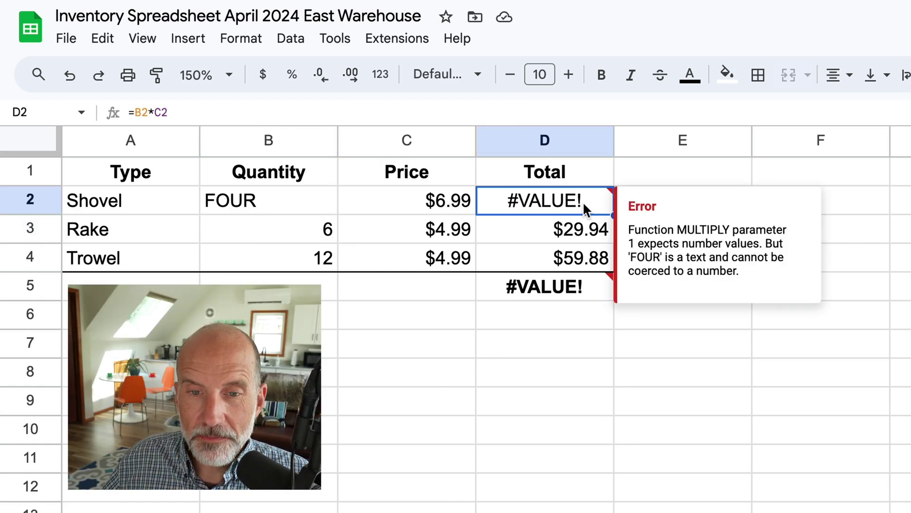
pyautogui.click(264, 197)
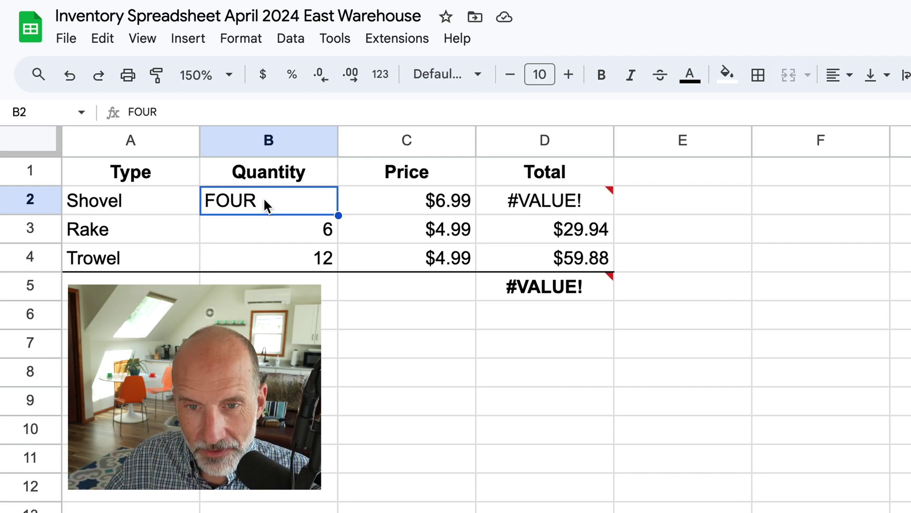
pyautogui.write('4')
pyautogui.press('Return')
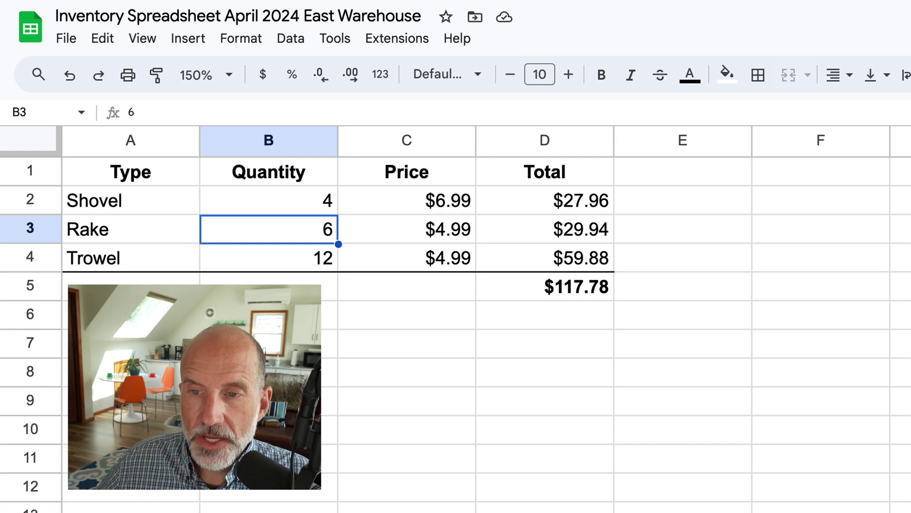
pyautogui.click(683, 171)
# Enter the 'Needs ordering?' header in E1 and widen column E to fit it.
pyautogui.write('Needs')
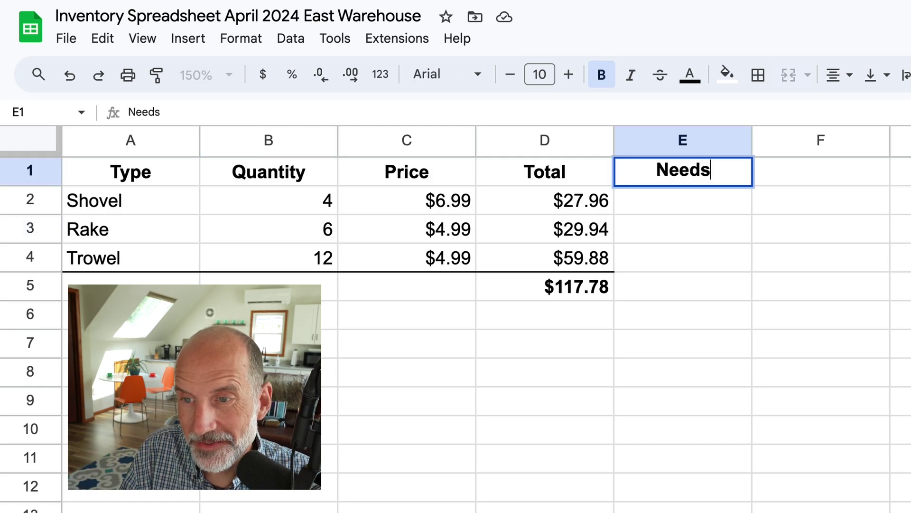
pyautogui.write(' ordering?')
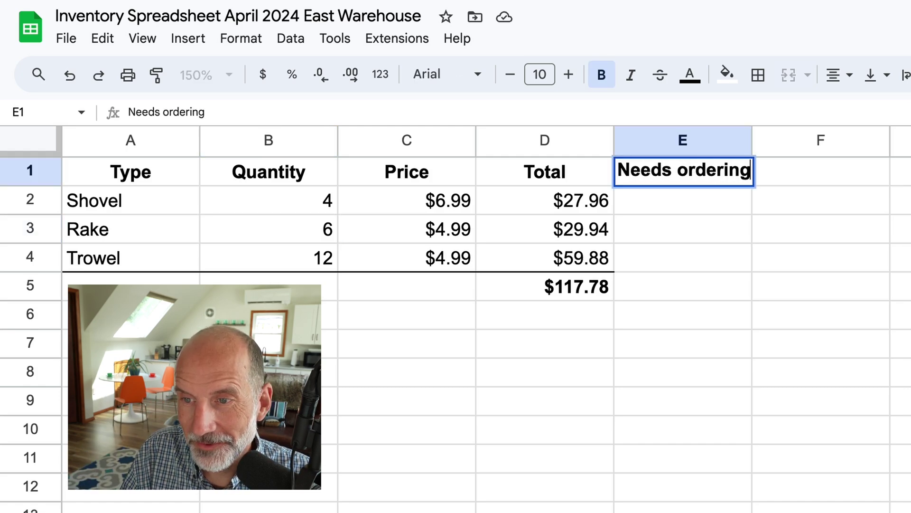
pyautogui.press('Return')
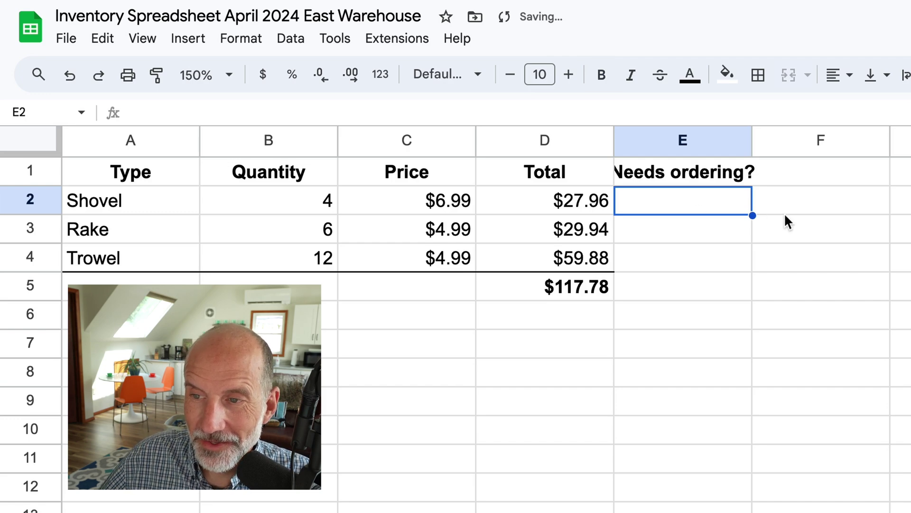
pyautogui.moveTo(753, 139); pyautogui.dragTo(783, 140)
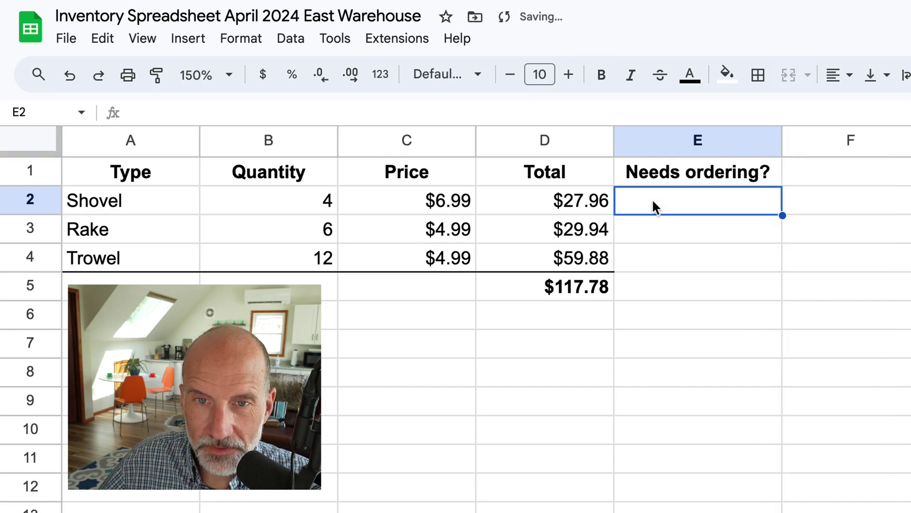
# Add checkboxes to E2:E4 by inserting one in E2 and copying it down.
pyautogui.click(197, 40)
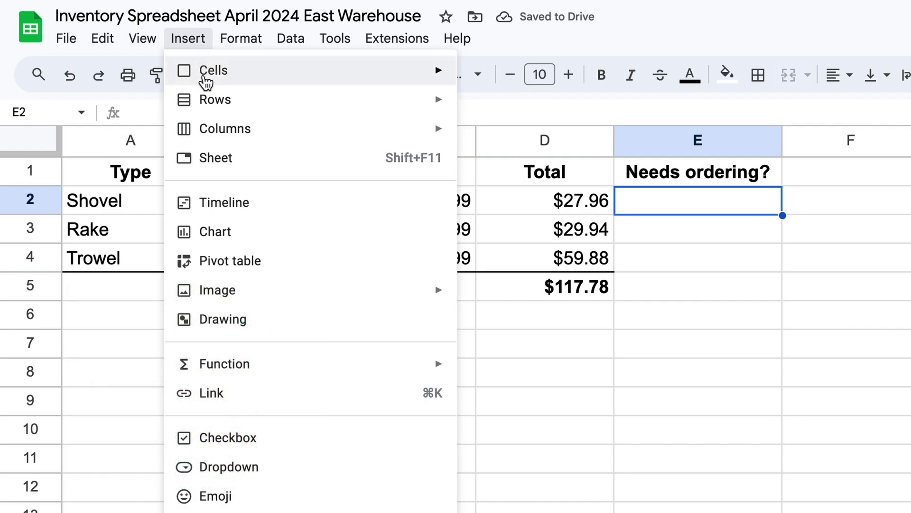
pyautogui.moveTo(217, 141)
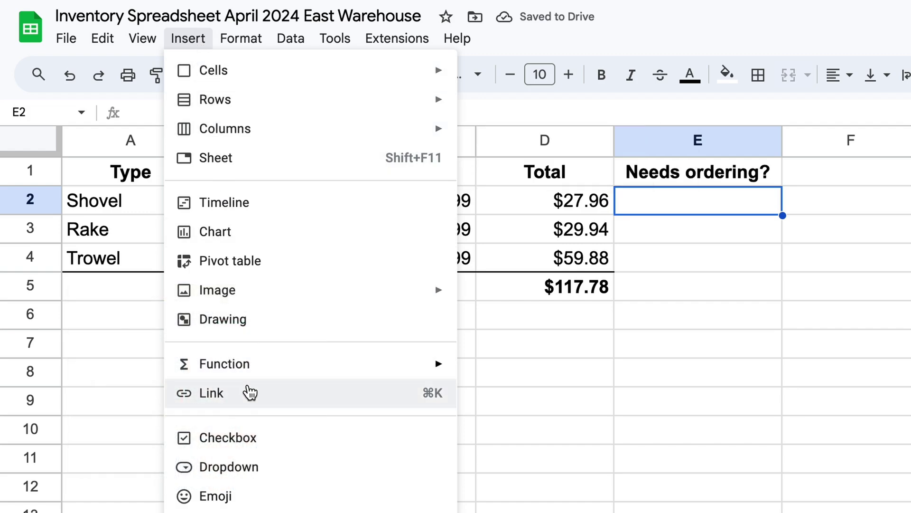
pyautogui.click(254, 439)
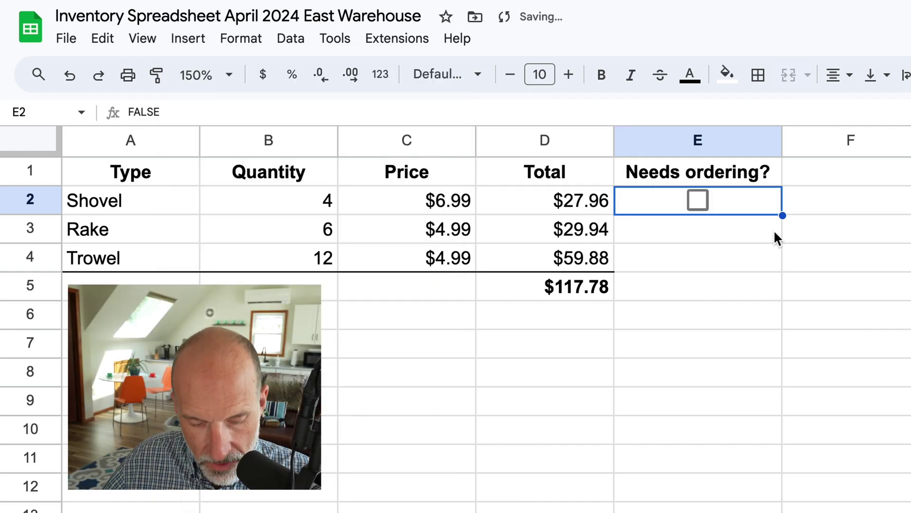
pyautogui.hotkey('ctrl', 'c')
pyautogui.moveTo(718, 235); pyautogui.dragTo(717, 259)
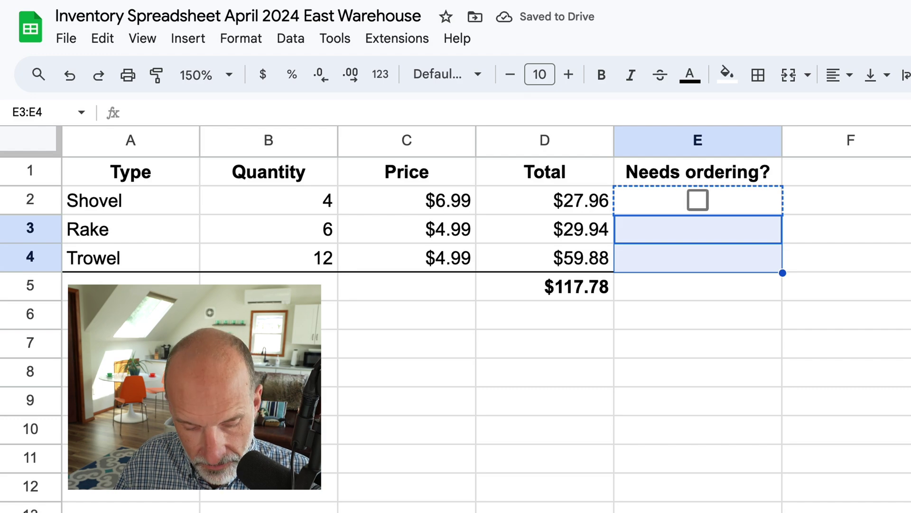
pyautogui.hotkey('ctrl', 'v')
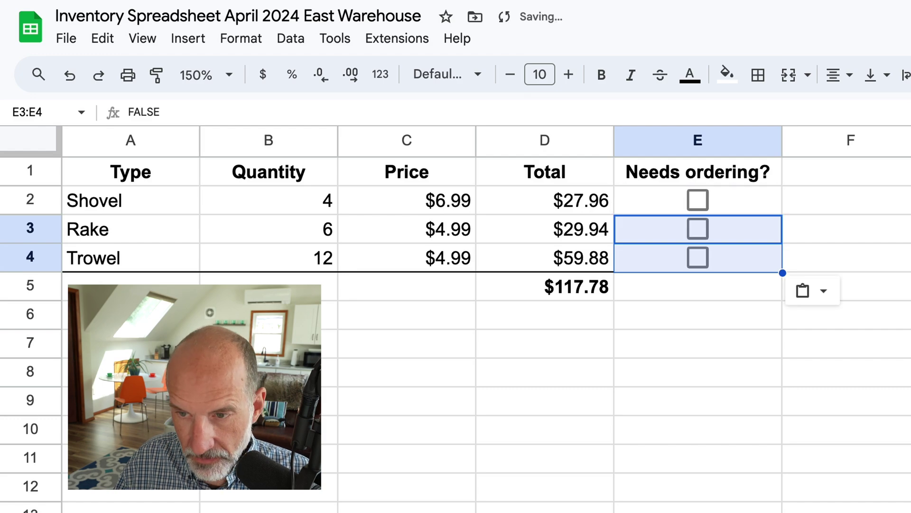
pyautogui.click(758, 192)
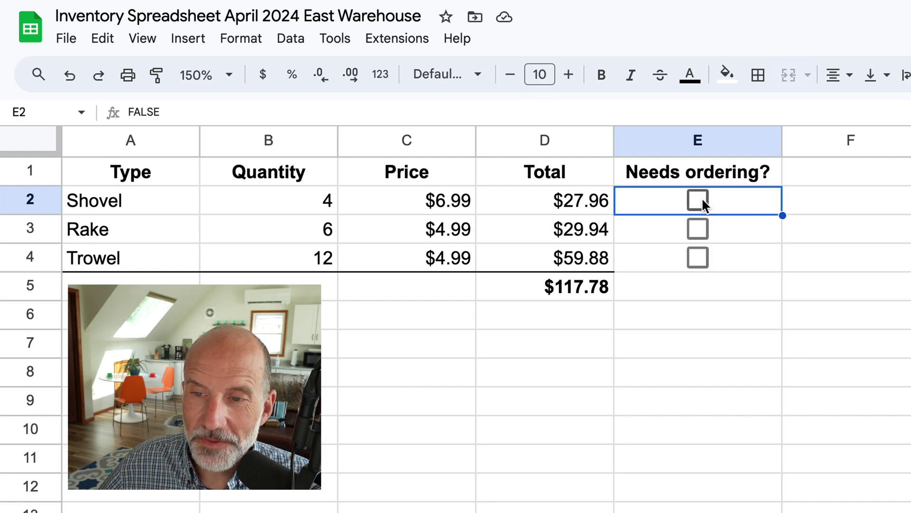
# Tick Rake's checkbox, confirm its TRUE value, and select F2:F4 for the chip column.
pyautogui.click(702, 227)
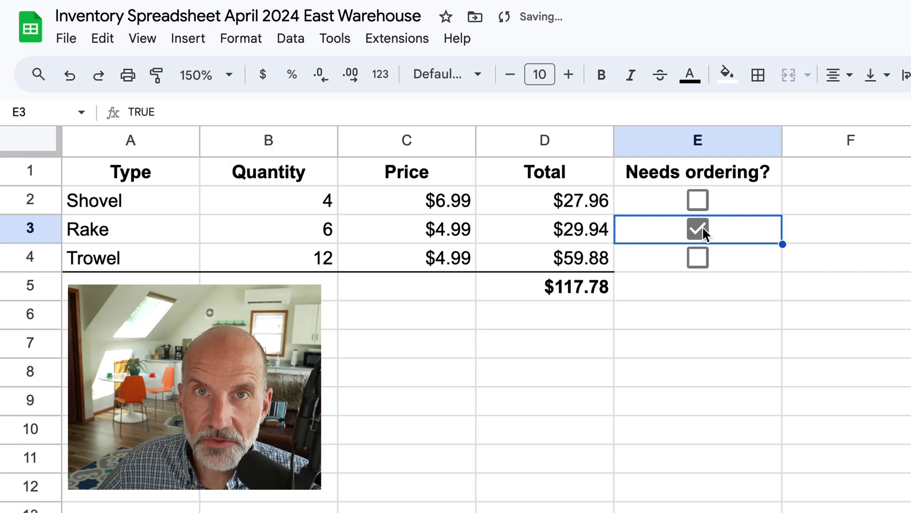
pyautogui.click(836, 174)
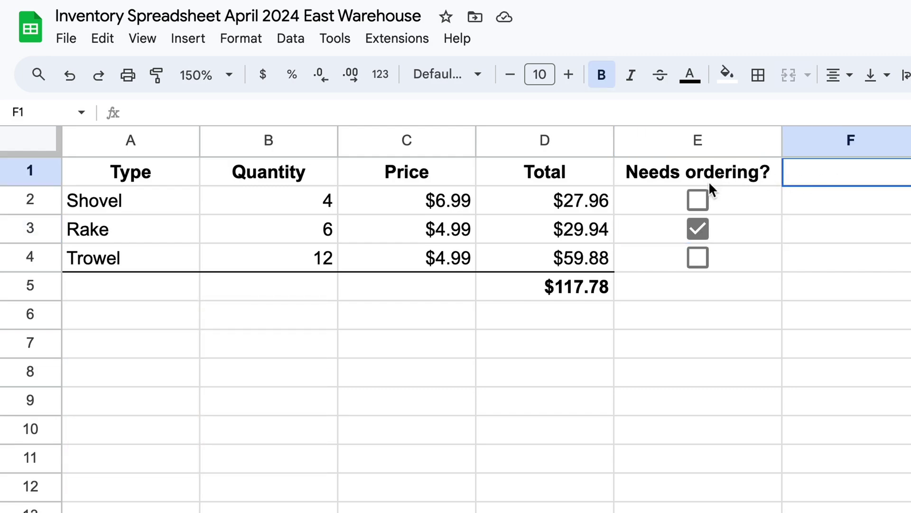
pyautogui.click(659, 224)
pyautogui.click(821, 240)
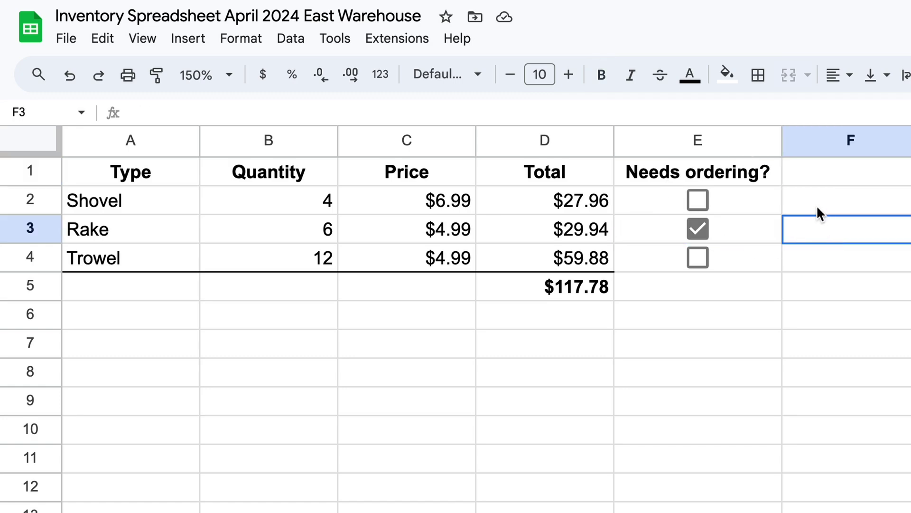
pyautogui.moveTo(816, 204); pyautogui.dragTo(822, 255)
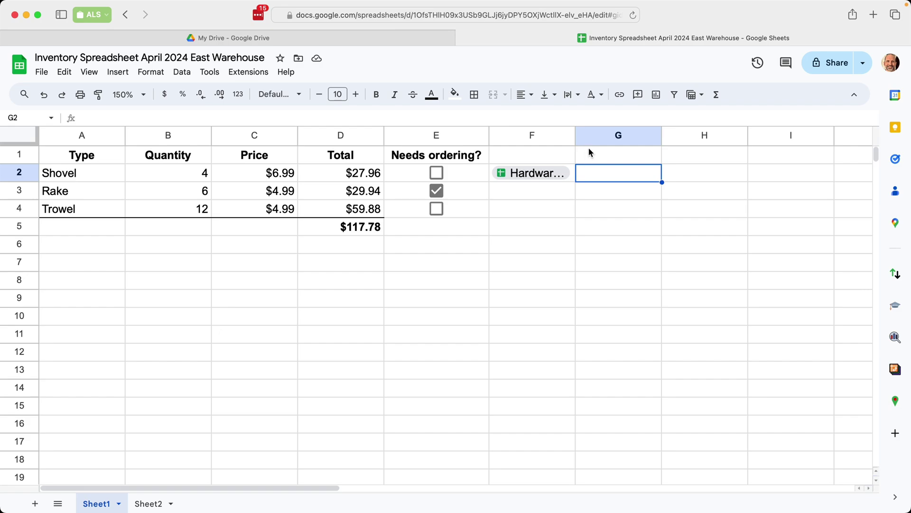
pyautogui.write('@')
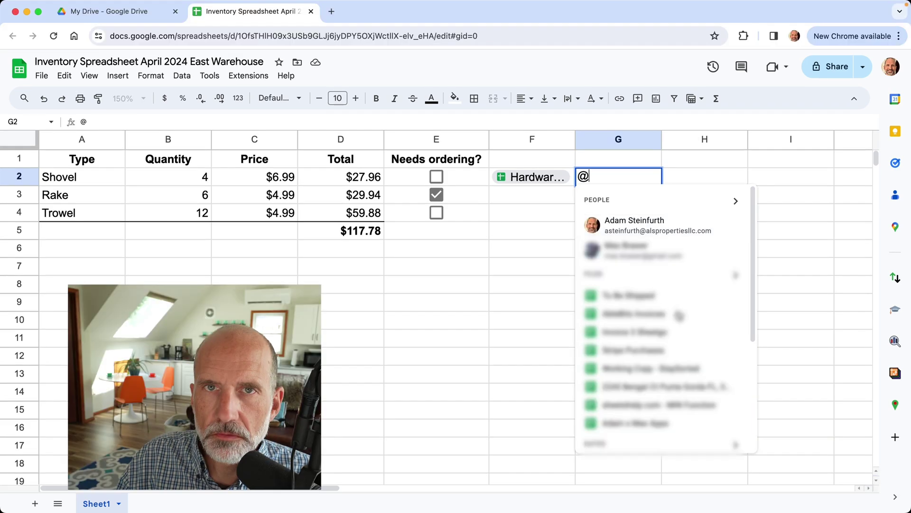
pyautogui.write('123')
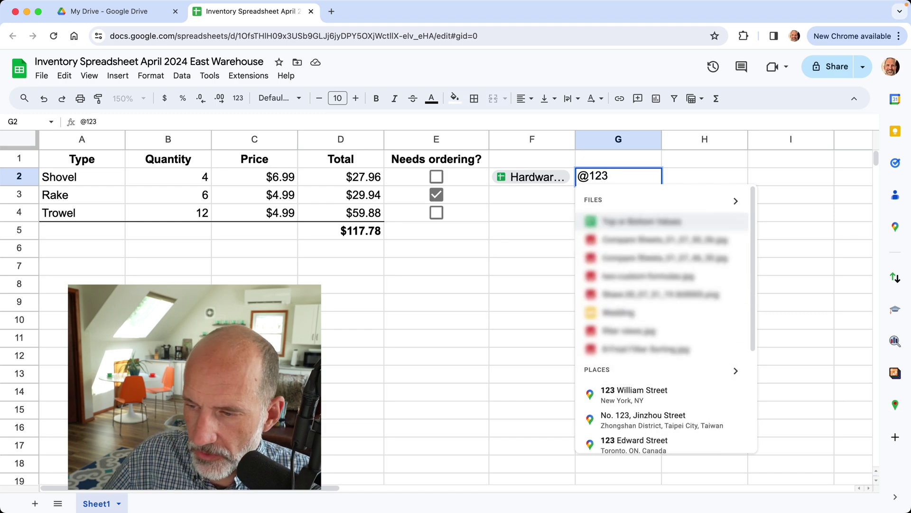
pyautogui.moveTo(677, 397)
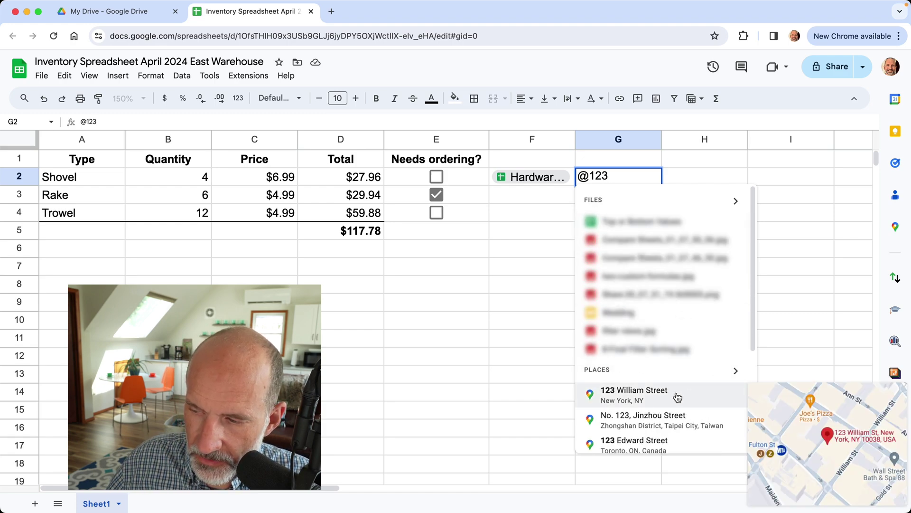
pyautogui.click(677, 394)
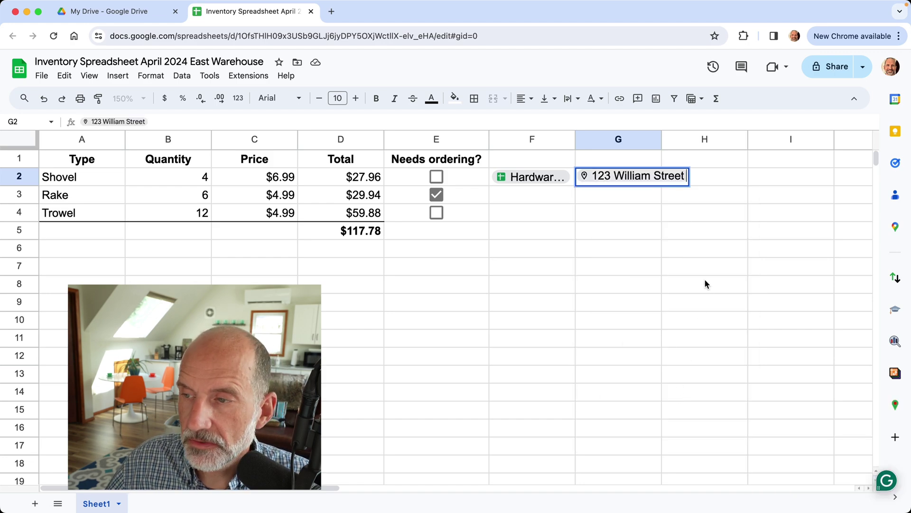
pyautogui.click(697, 209)
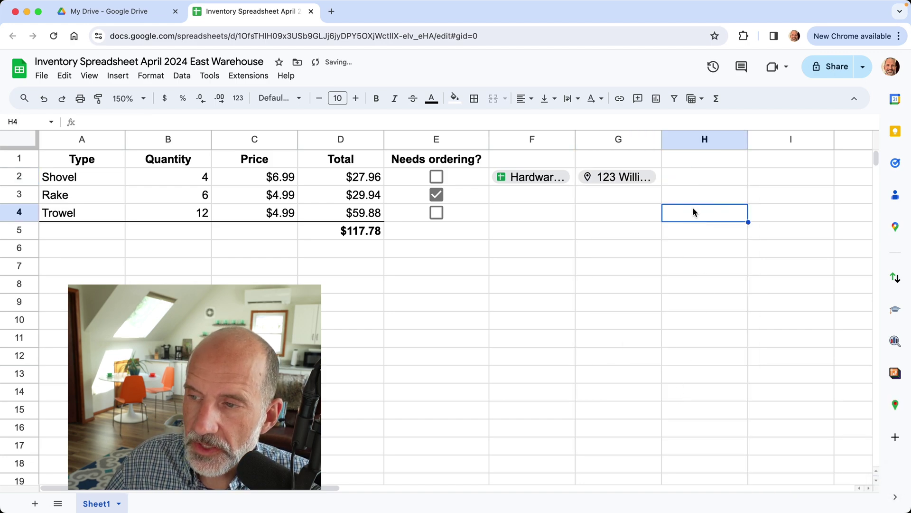
pyautogui.click(632, 179)
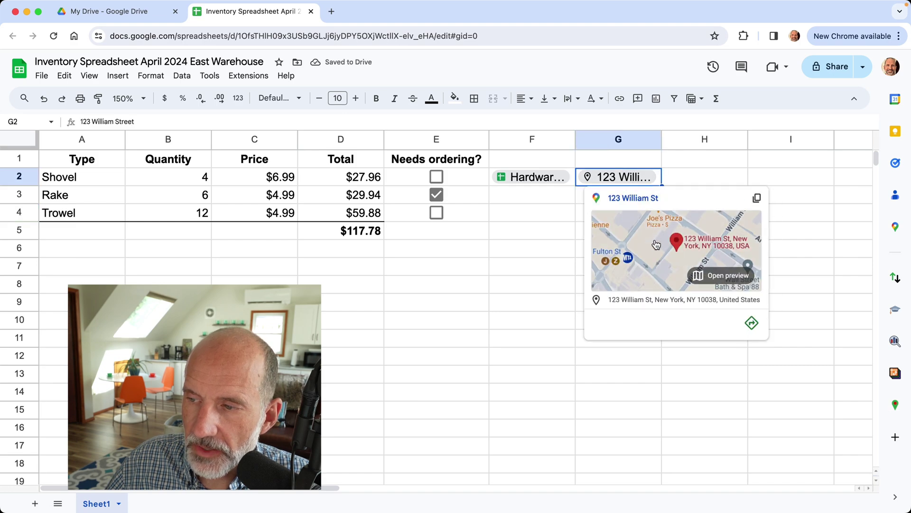
# Show 123 William St's details in the Google Maps side panel, then close and reopen it.
pyautogui.click(669, 262)
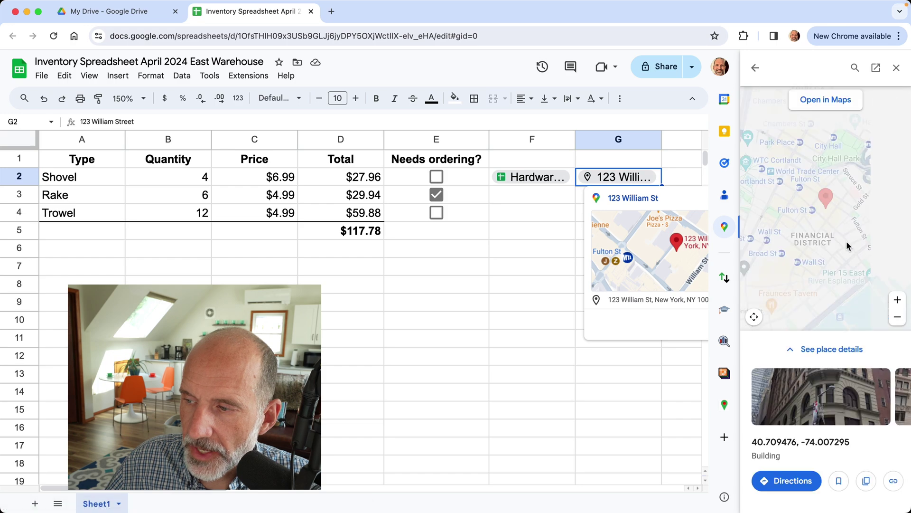
pyautogui.click(896, 71)
pyautogui.click(896, 227)
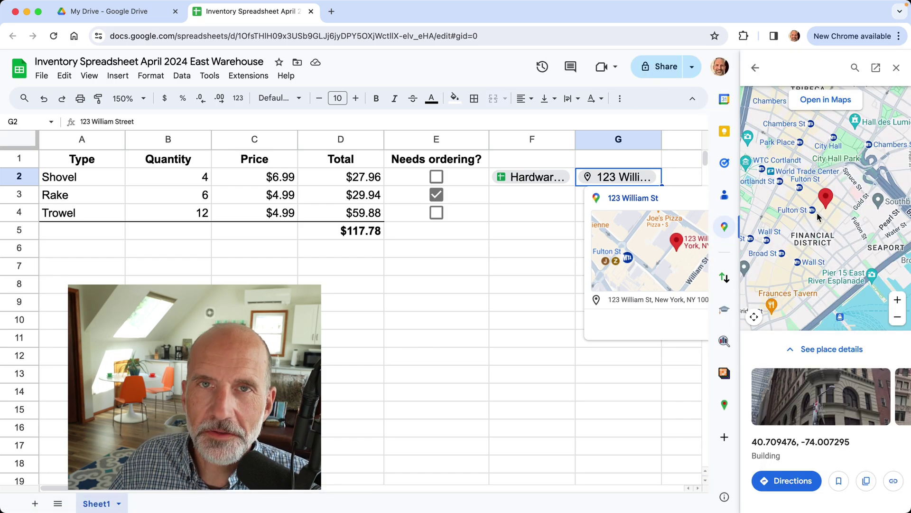